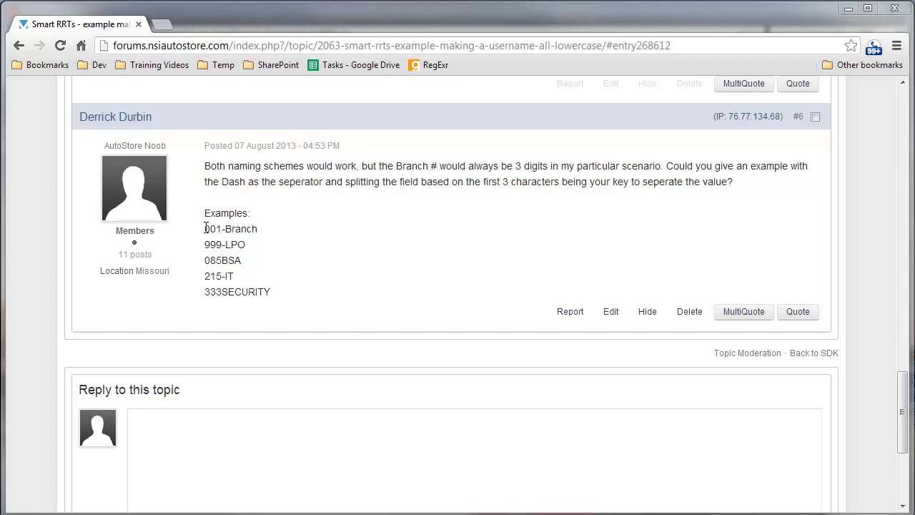
Examine the first example, 001-Branch, in the forum post, highlighting its number part and its name part.
drag(205, 228, 258, 229)
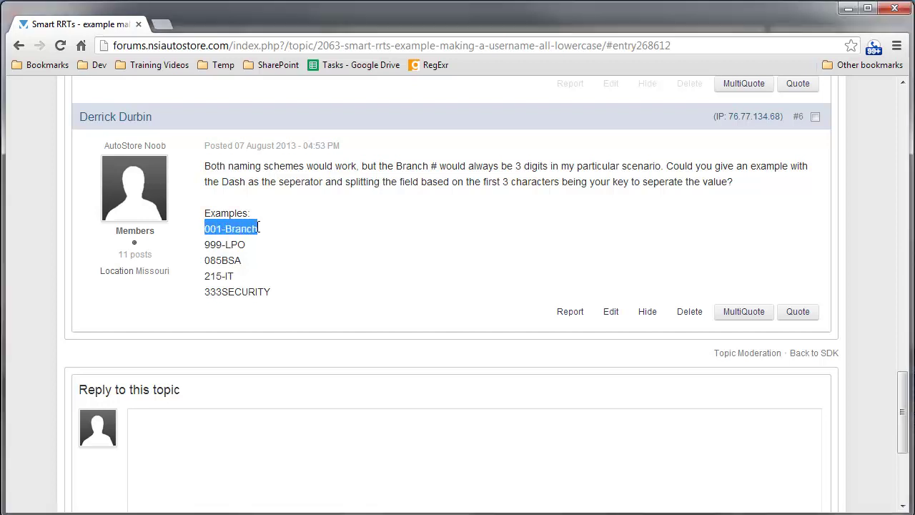
click(222, 244)
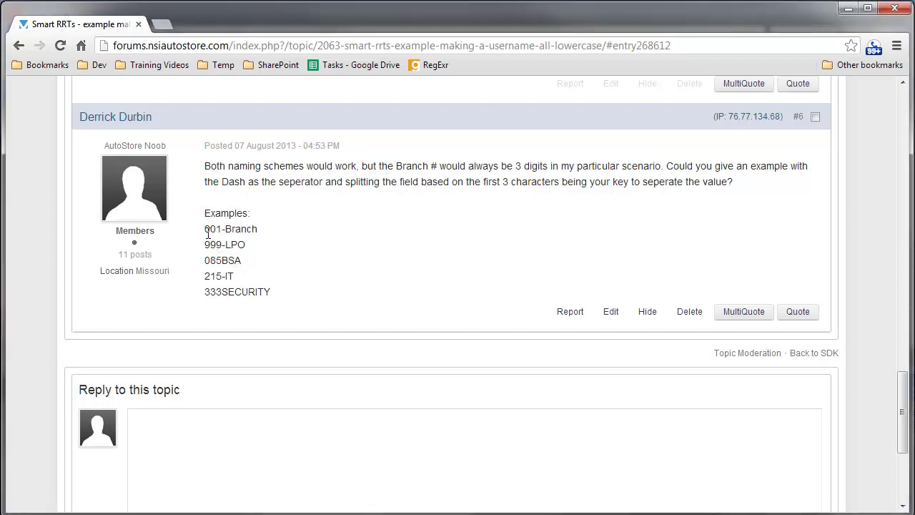
drag(205, 228, 222, 229)
click(227, 229)
drag(226, 229, 258, 229)
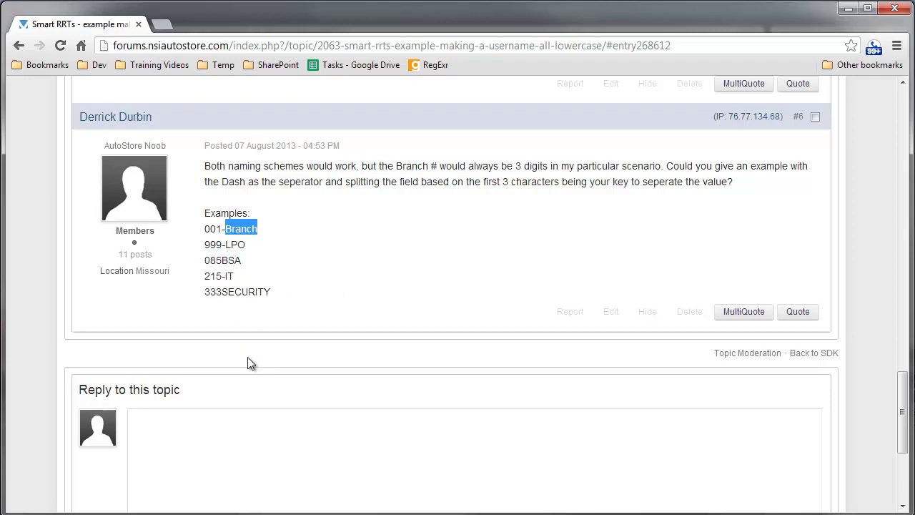
Copy the example list from 001-Branch to 333SECURITY in the forum post.
drag(279, 296, 203, 227)
key(ctrl+c)
click(233, 253)
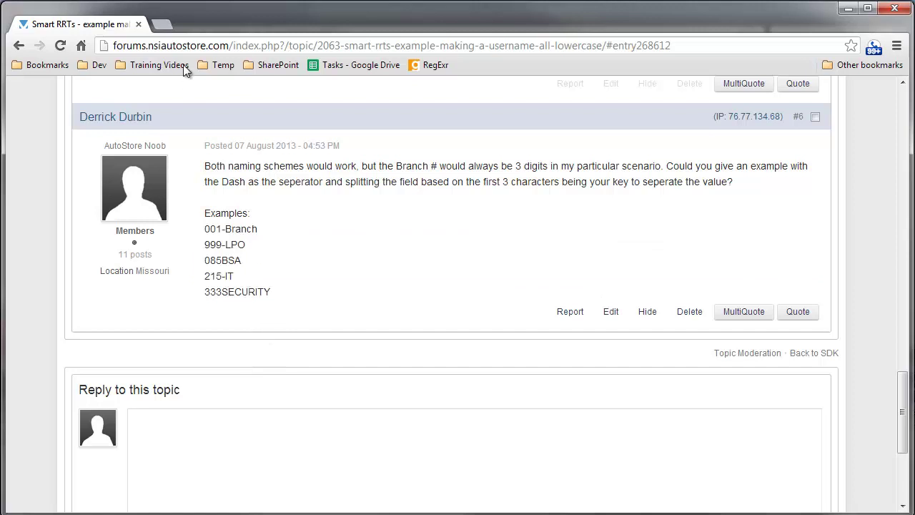
Open RegExr in a new browser tab and replace its sample text with the copied example list.
click(158, 27)
click(431, 65)
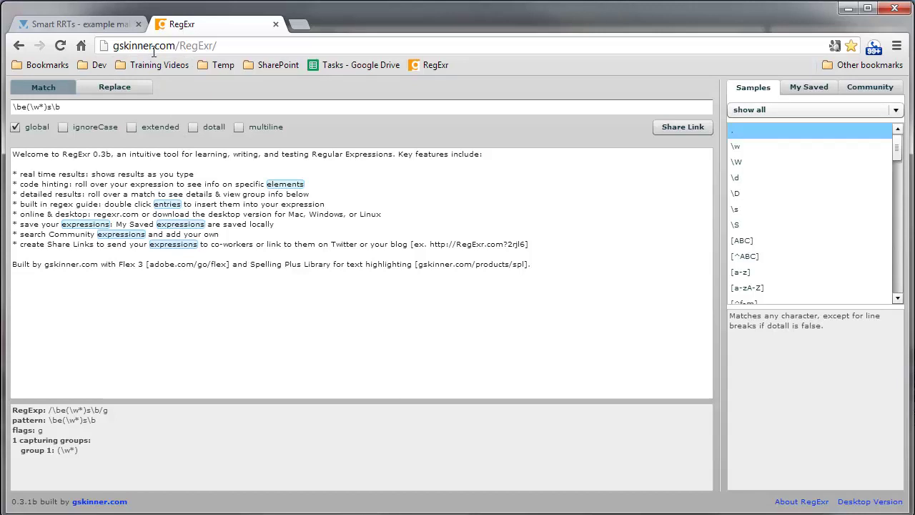
click(177, 250)
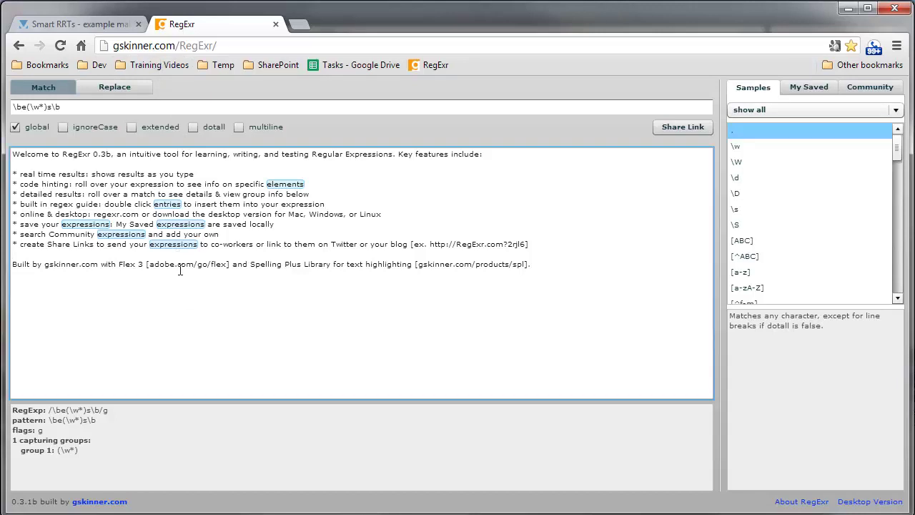
key(ctrl+a)
key(ctrl+v)
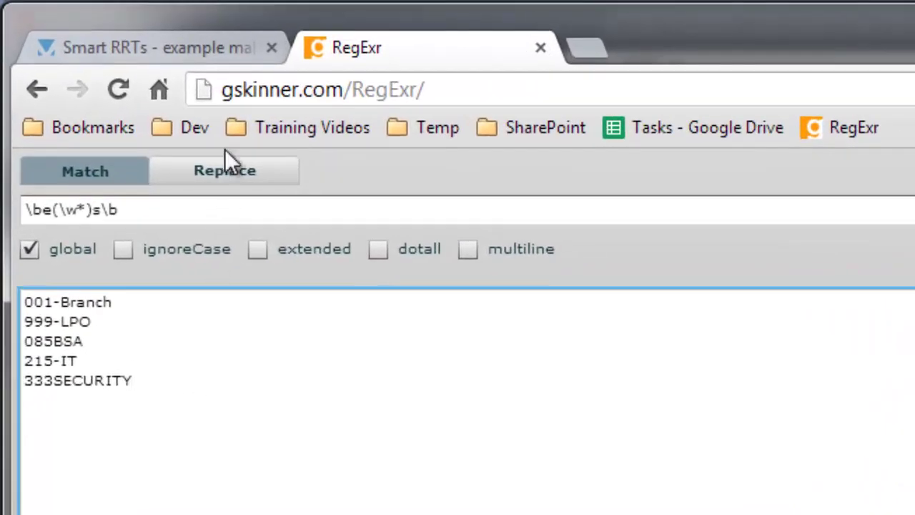
Check the forum post again, and highlight 001 and -Branch separately in the RegExr test text.
click(214, 56)
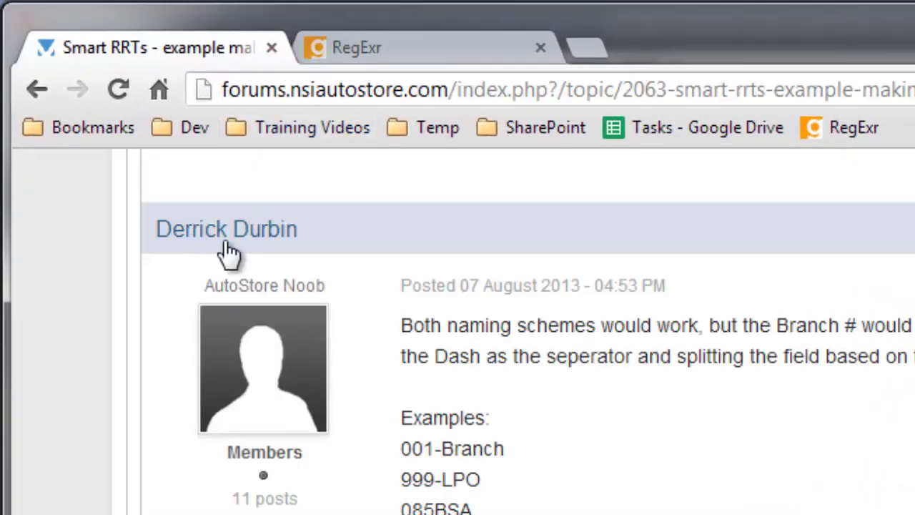
click(362, 49)
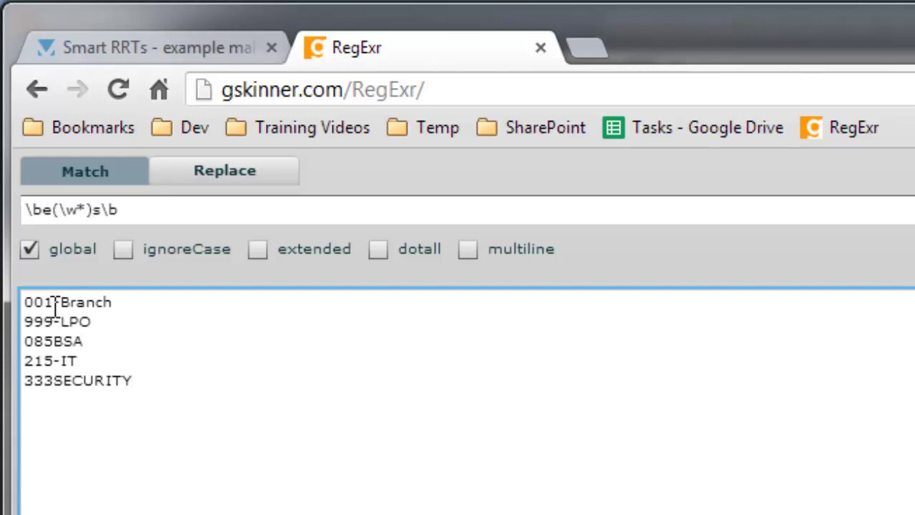
drag(53, 302, 21, 302)
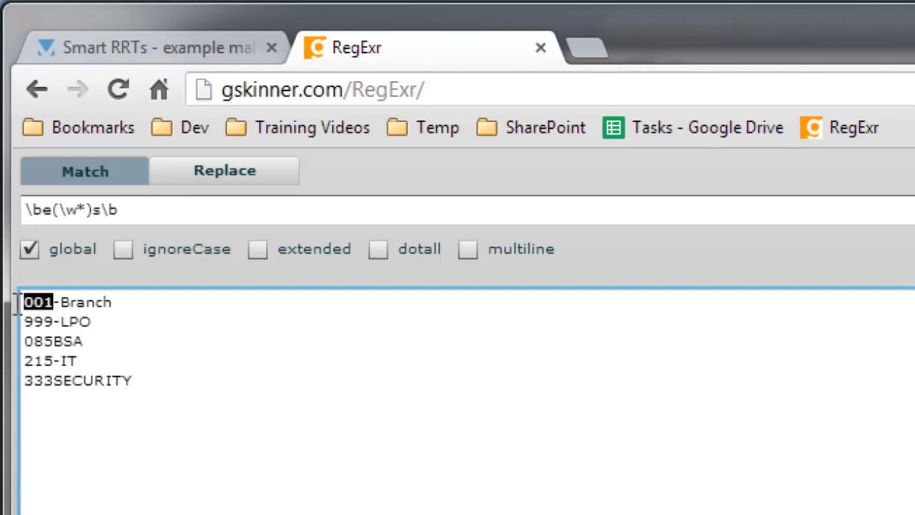
click(57, 303)
drag(56, 303, 139, 307)
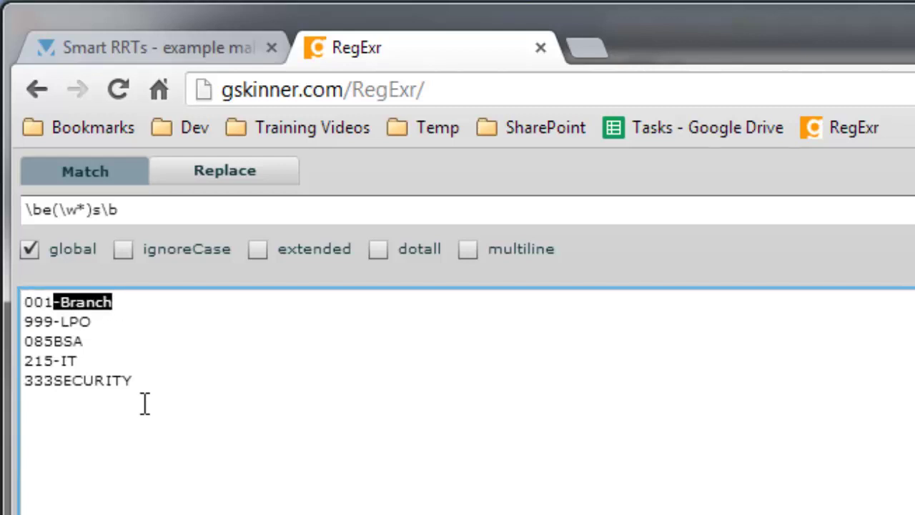
Remove the dashes from 001-Branch, 999-LPO and 215-IT in the test text.
click(59, 306)
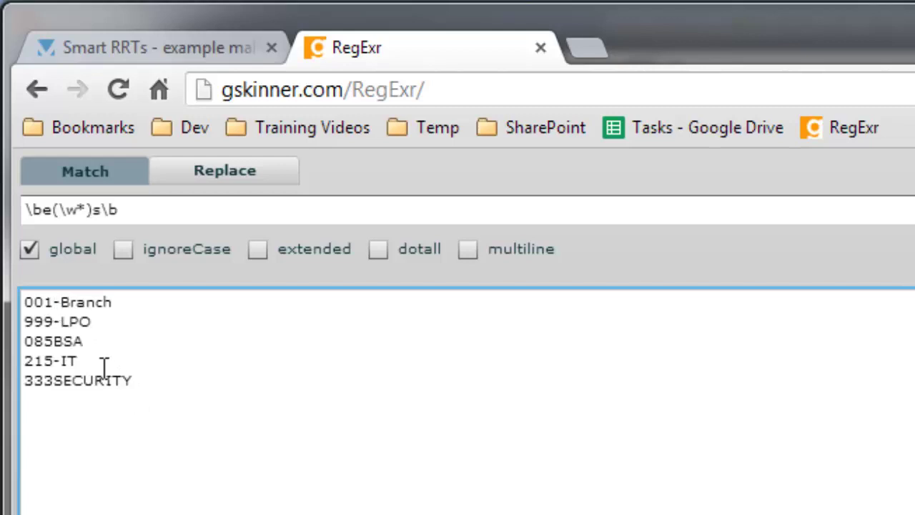
key(BackSpace)
click(57, 321)
key(BackSpace)
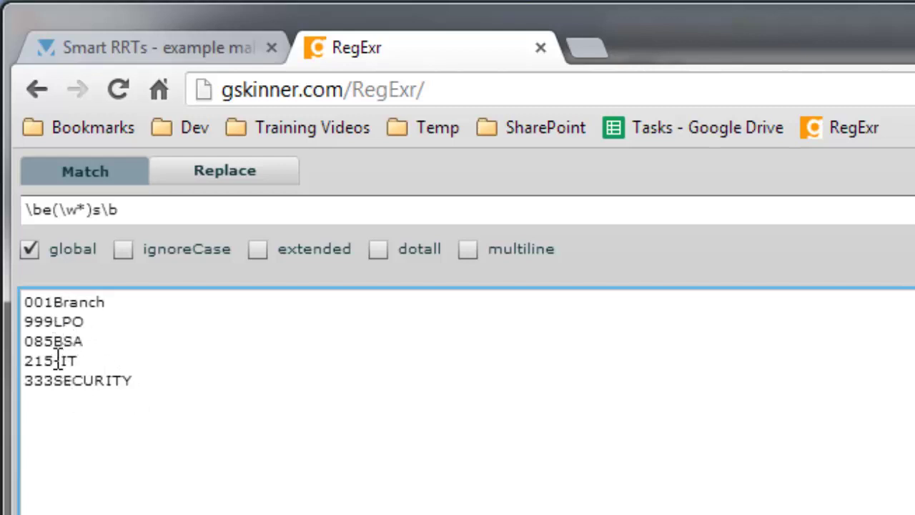
click(58, 361)
key(BackSpace)
Examine the dash-free list in the test text, highlighting the entries and the 001 prefix.
click(95, 380)
drag(49, 306, 136, 378)
click(143, 429)
drag(53, 302, 7, 307)
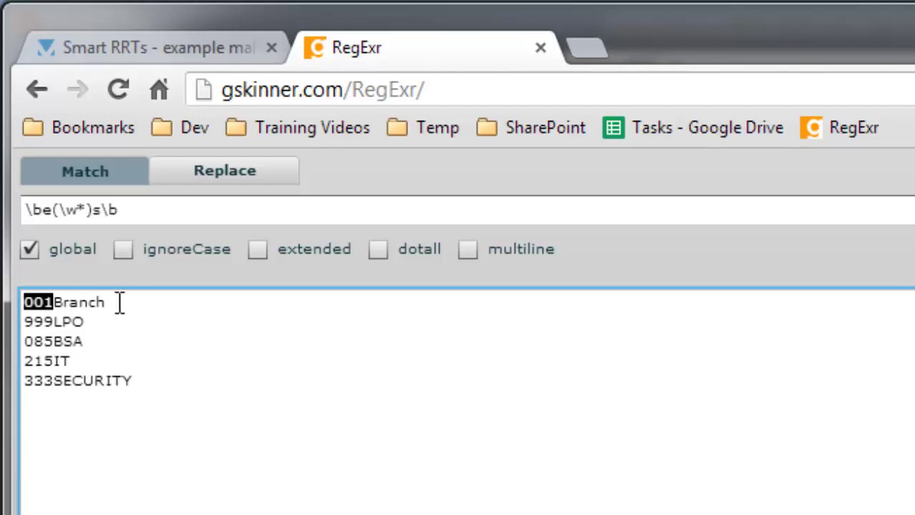
Replace the match pattern with [0-9].
click(136, 209)
key(ctrl+a)
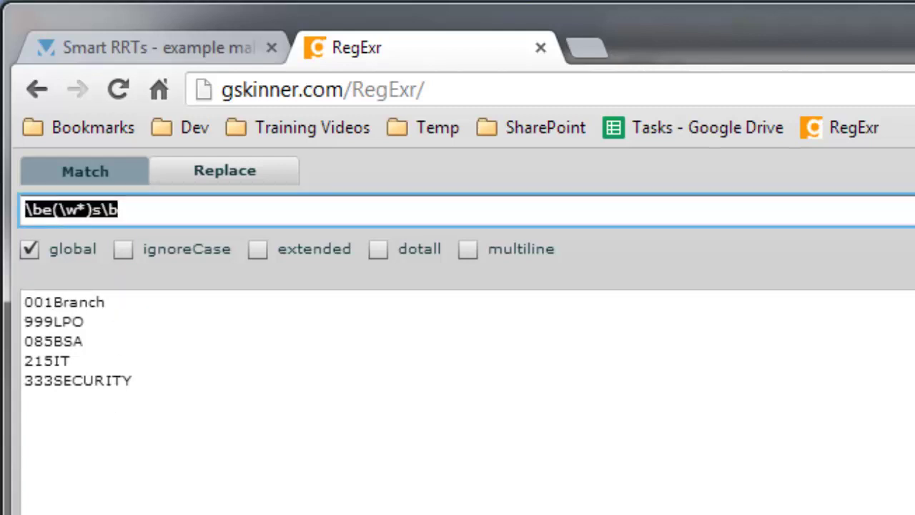
text([)
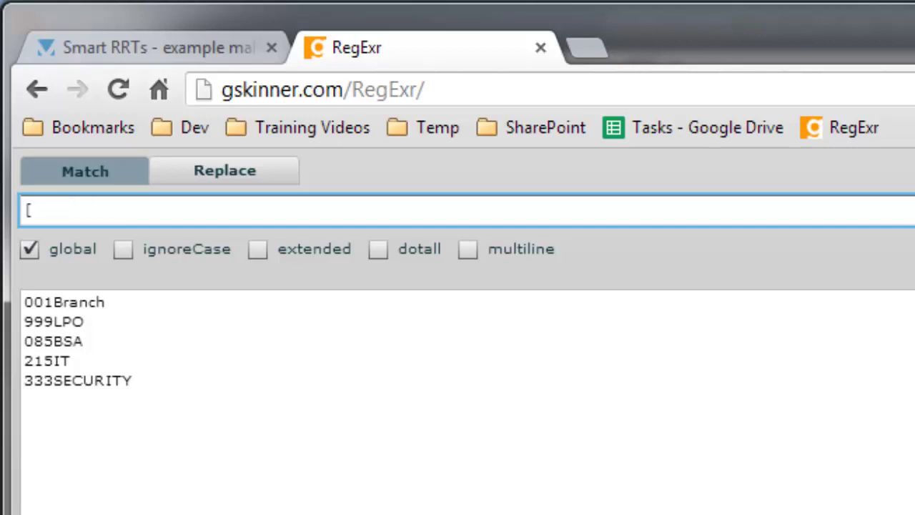
text(0-9])
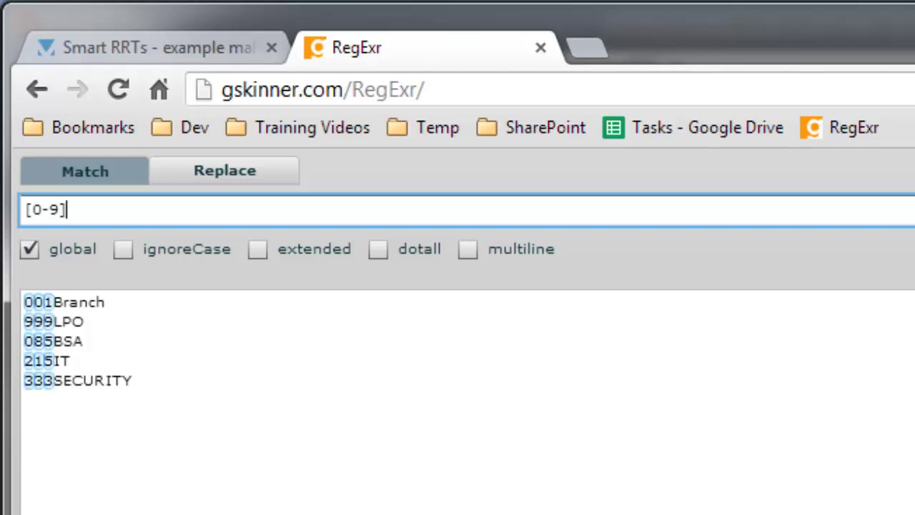
Try \d as the match pattern, and restore [0-9].
key(shift+Left)
key(shift+Left)
key(shift+Left)
key(shift+Left)
key(shift+Left)
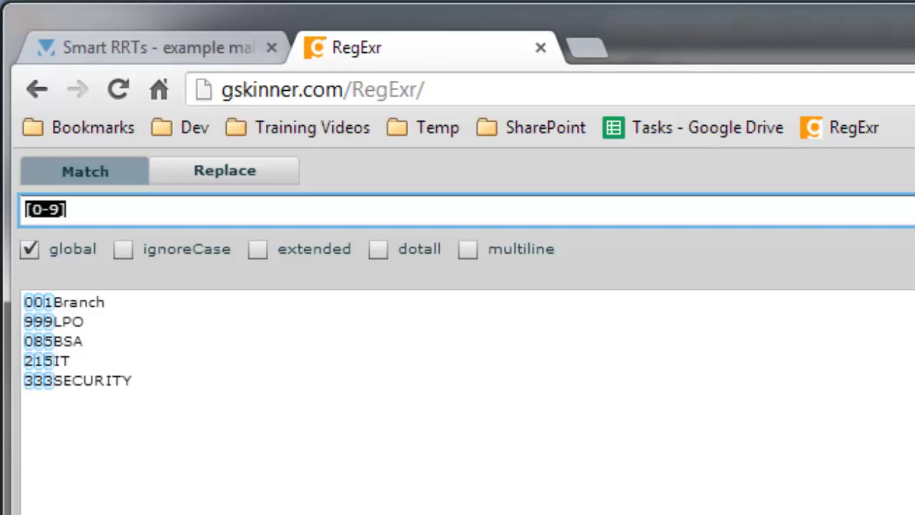
text(\d)
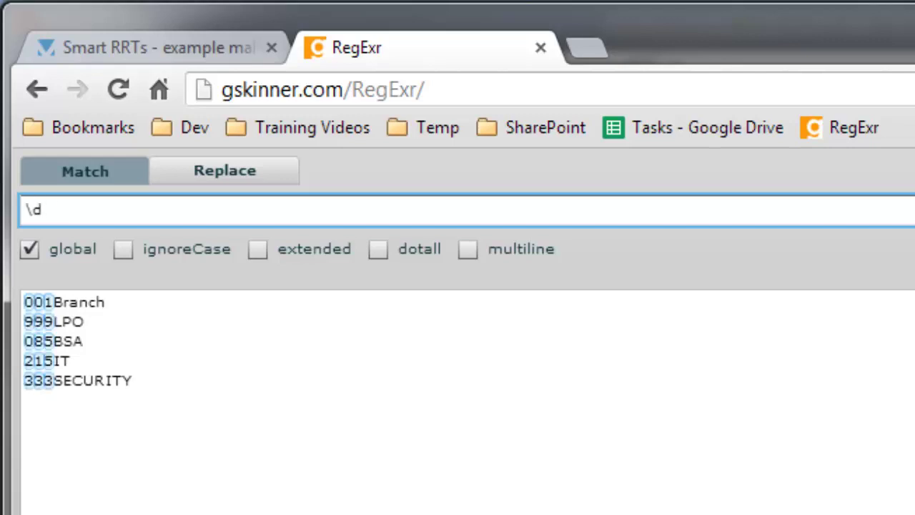
key(BackSpace)
key(BackSpace)
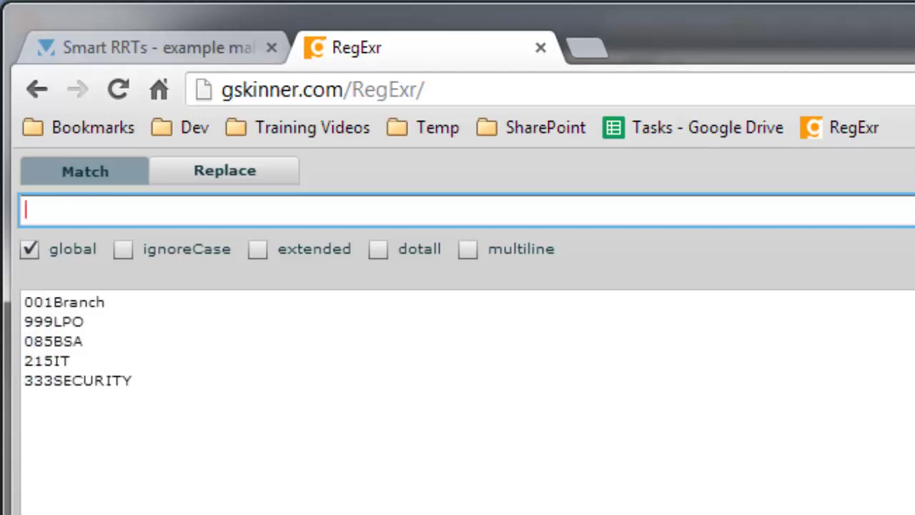
text([0-9])
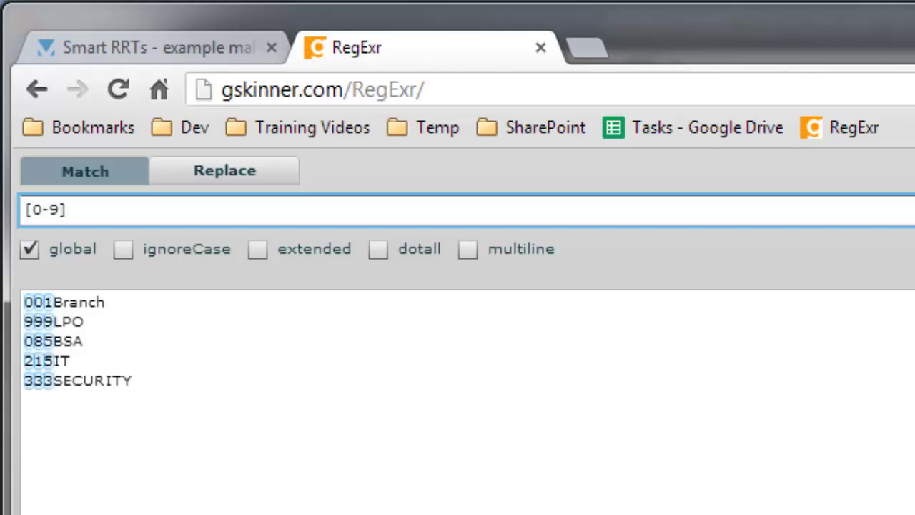
Highlight the digit range inside the brackets and try narrowing the pattern to [0-3].
key(Left)
key(Left)
key(Left)
key(Left)
key(shift+Right)
key(shift+Right)
key(shift+Right)
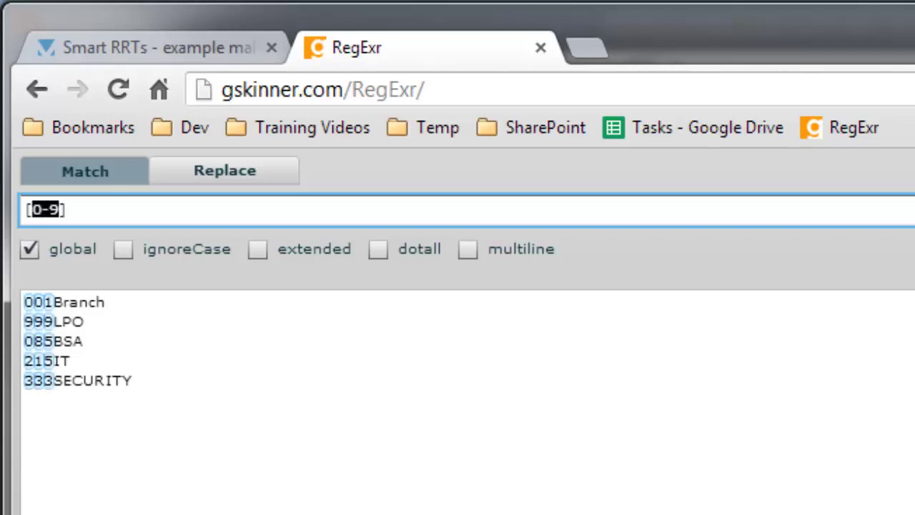
key(Left)
key(shift+Right)
key(shift+Right)
key(shift+Right)
key(Left)
key(Right)
key(Right)
key(Right)
key(BackSpace)
text(3)
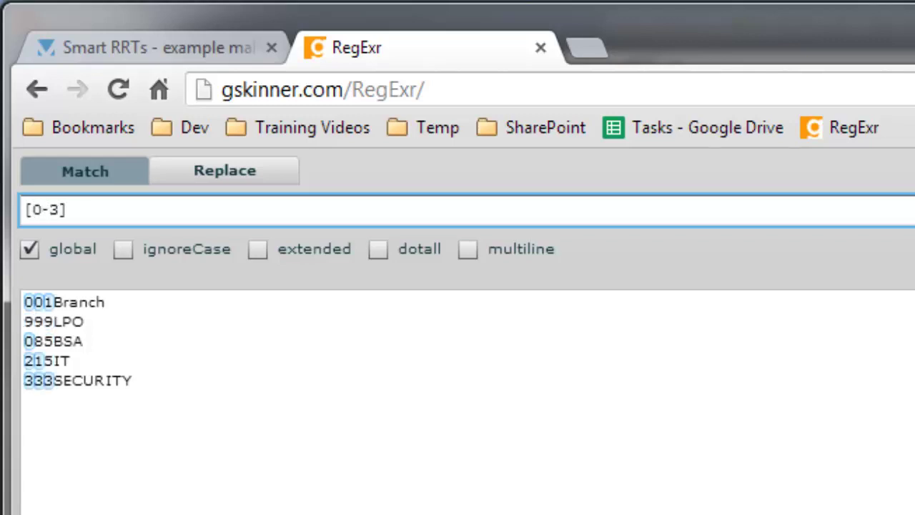
Try 0 as the upper end of the digit range, and return the pattern to [0-9].
key(Left)
key(Right)
key(Delete)
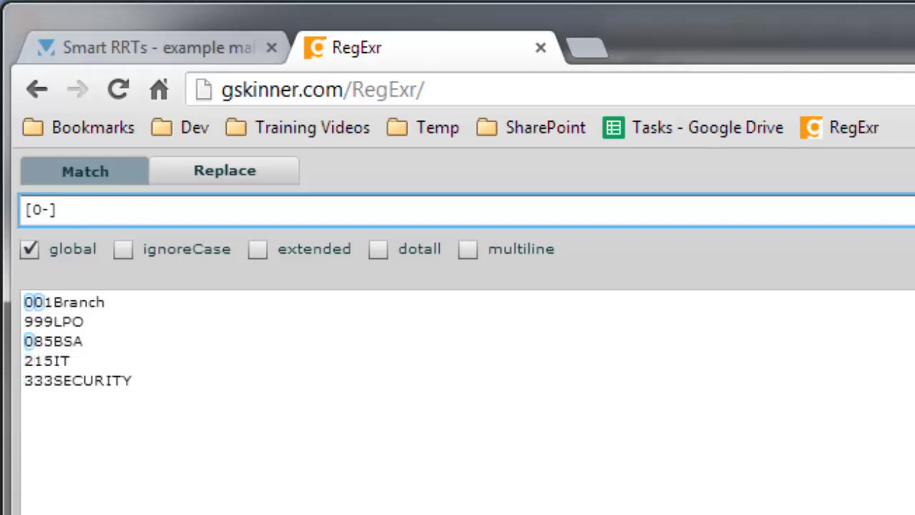
text(0)
key(BackSpace)
text(9)
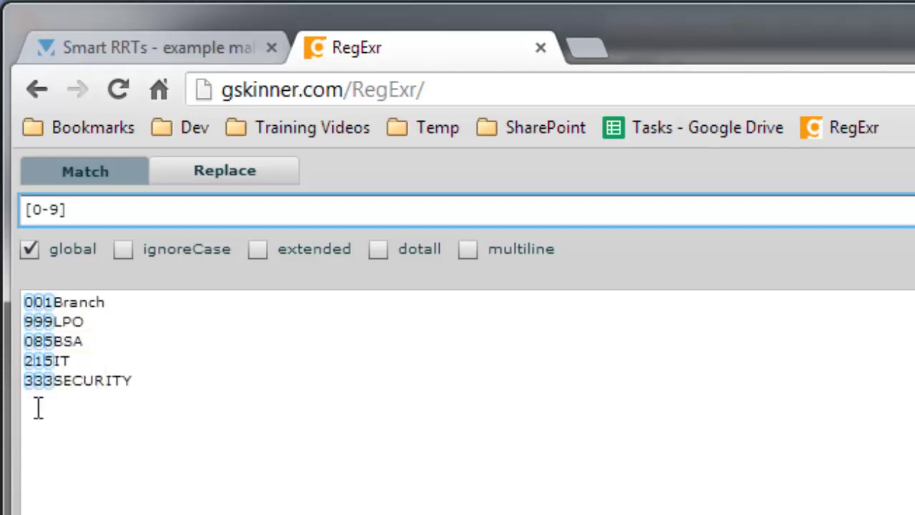
Append the quantifier {3} to [0-9] so the pattern matches exactly three digits.
click(97, 209)
drag(97, 209, 21, 210)
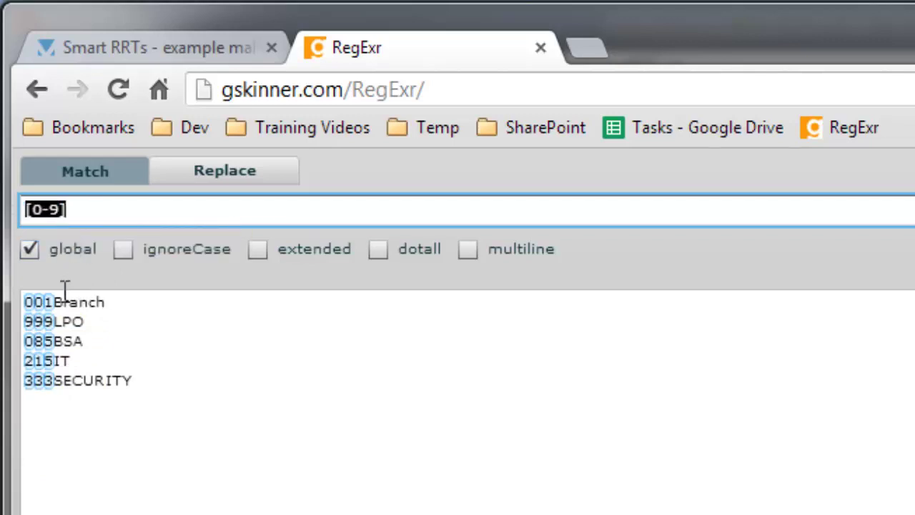
click(92, 218)
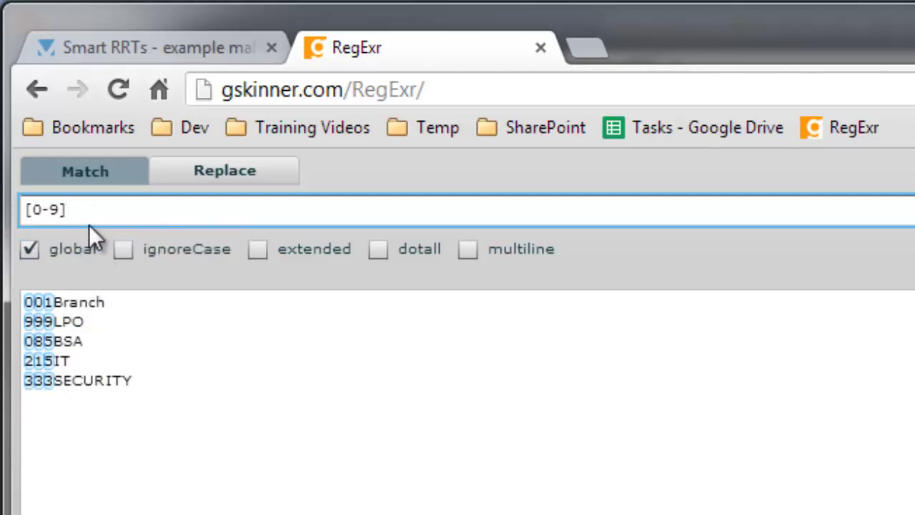
text({)
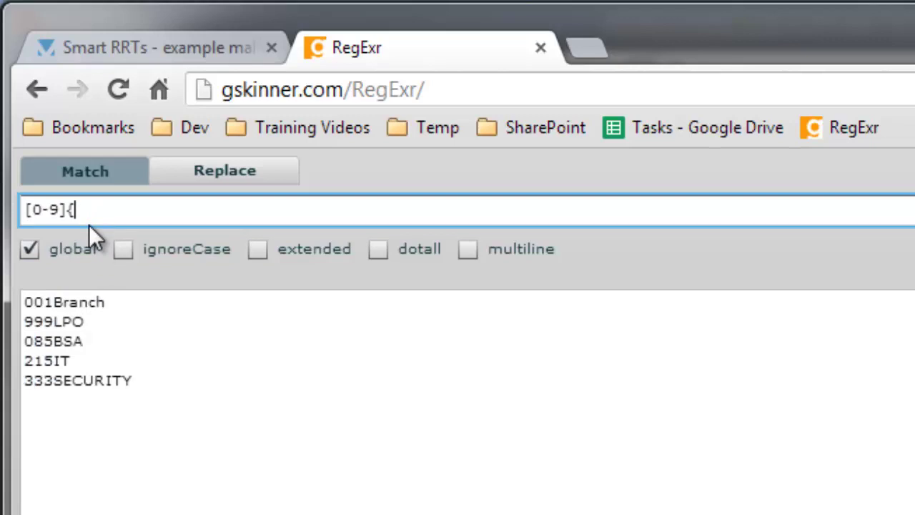
text(3})
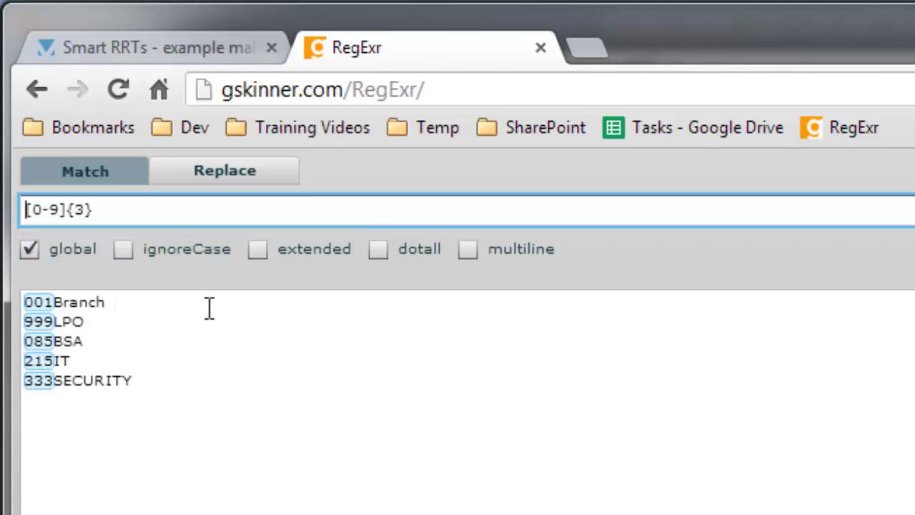
Enclose [0-9]{3} in parentheses to make it a capturing group.
text(()
key(Right)
key(Right)
key(Right)
key(Right)
key(Right)
key(Right)
key(Right)
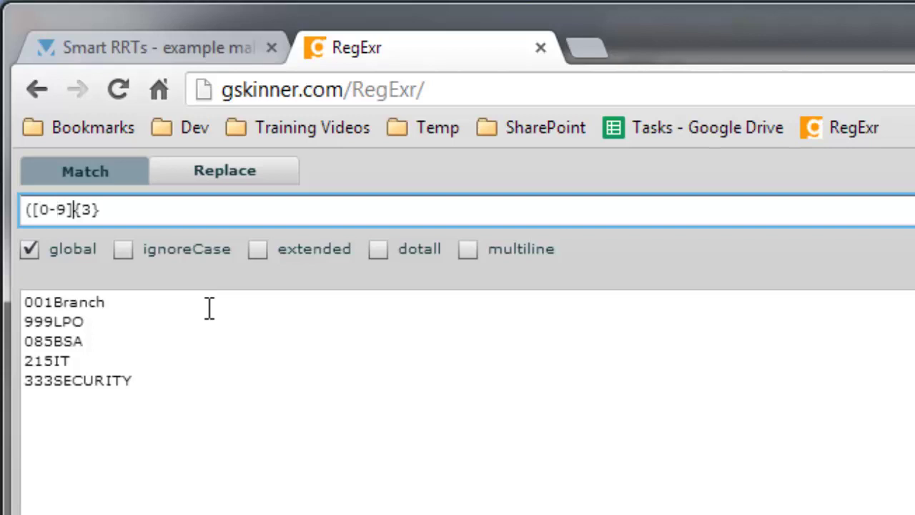
text())
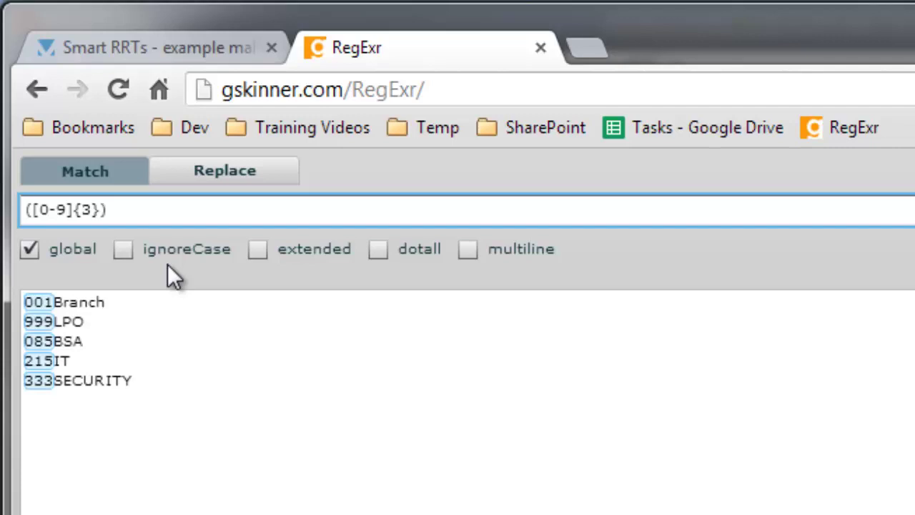
Append [A-Z]* after the digit group to match any number of uppercase letters.
text([)
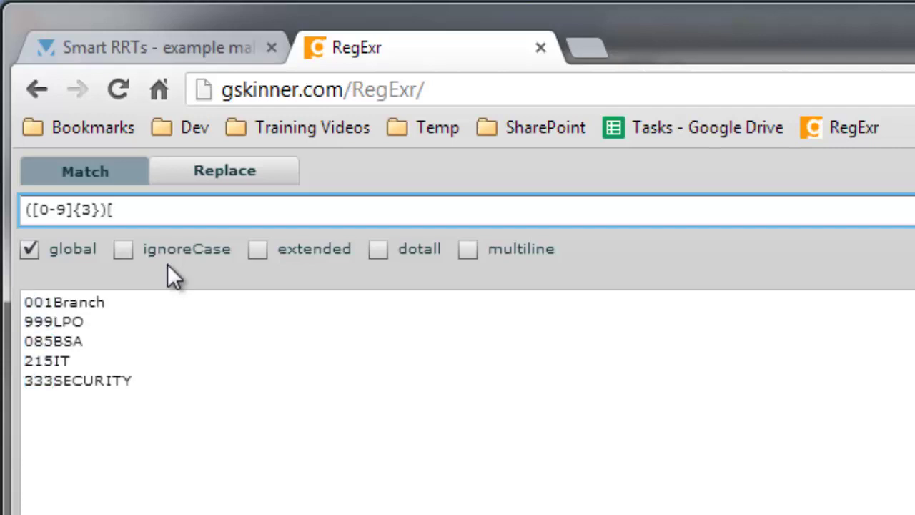
text(A-Z])
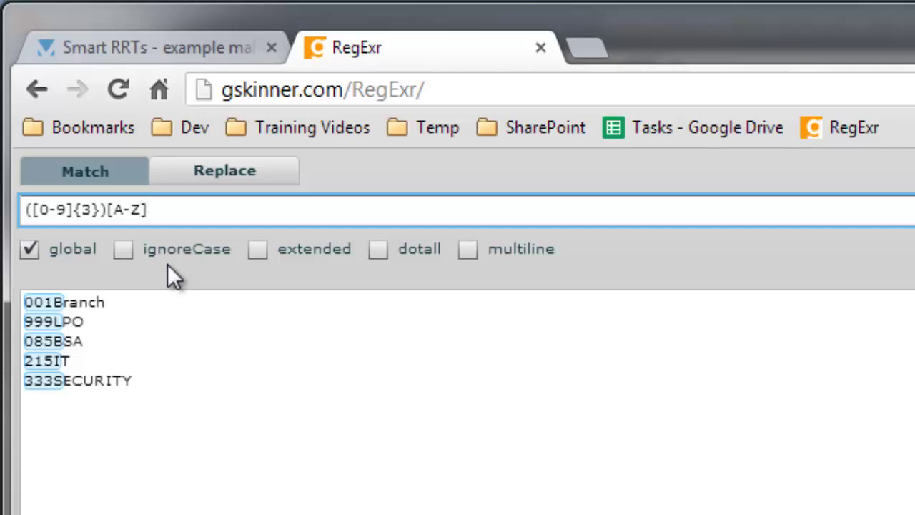
text({)
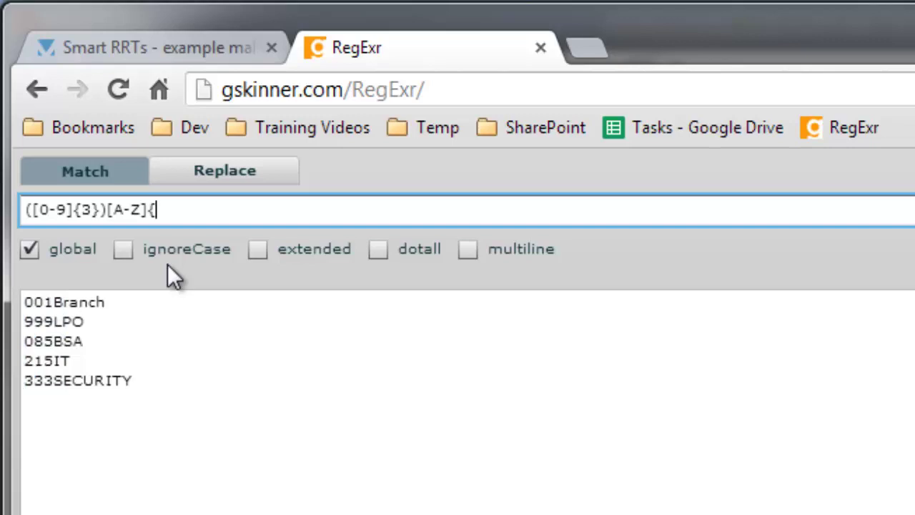
key(BackSpace)
text(*)
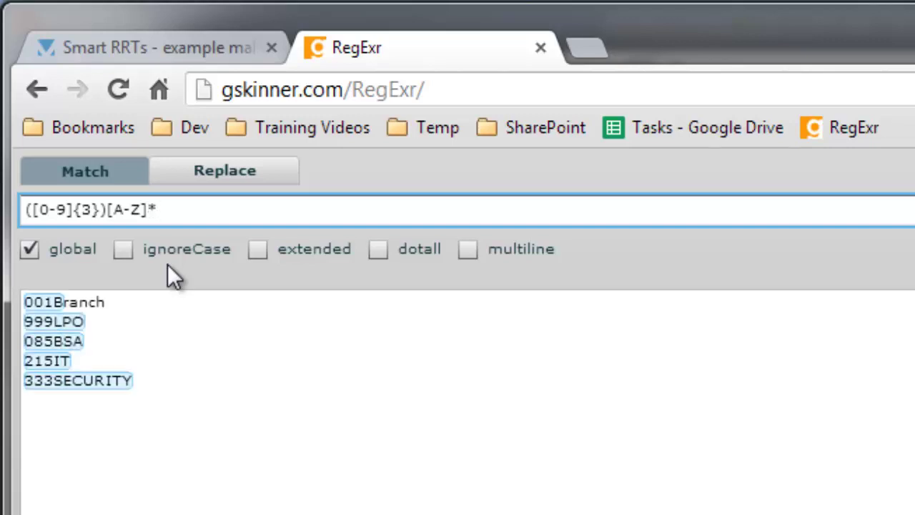
Enclose [A-Z]* in parentheses to make it the second capturing group.
click(107, 209)
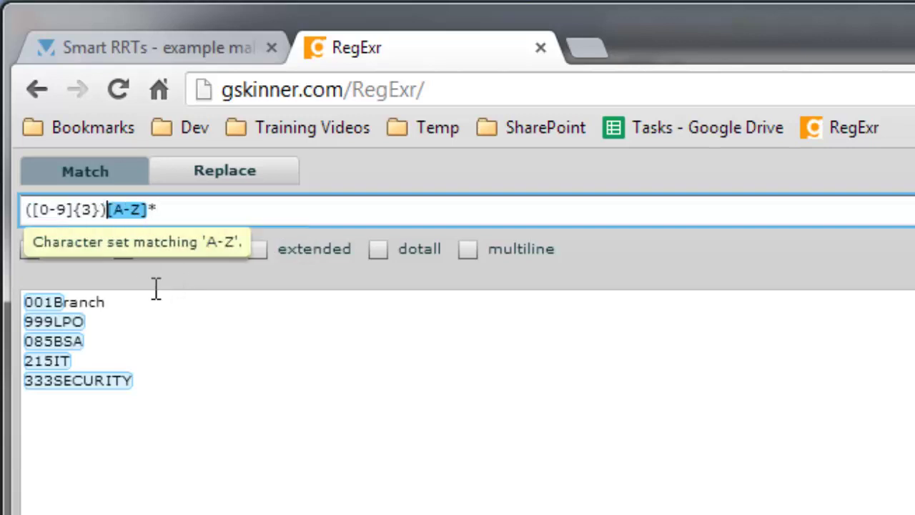
key(Right)
key(Right)
key(Right)
key(Right)
key(Right)
key(Right)
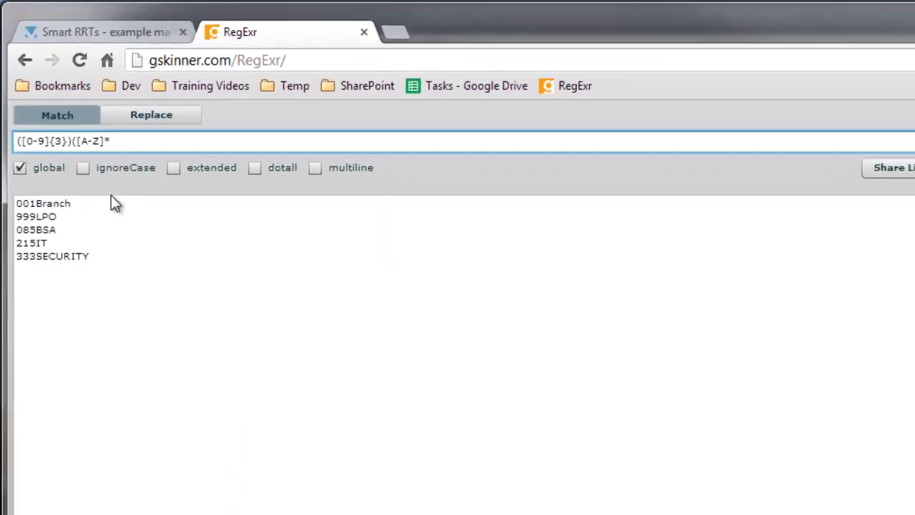
text())
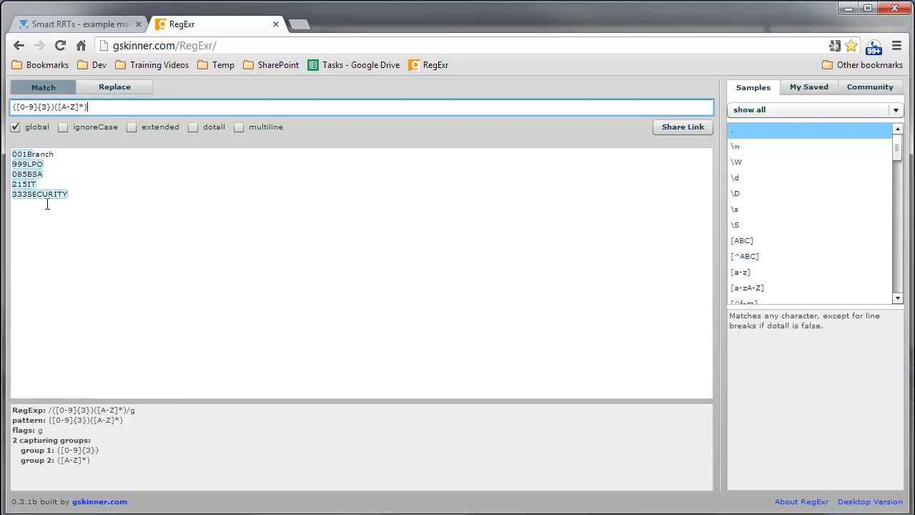
Add a-z to the second group's character set so that it also matches lowercase letters.
mouse_move(45, 201)
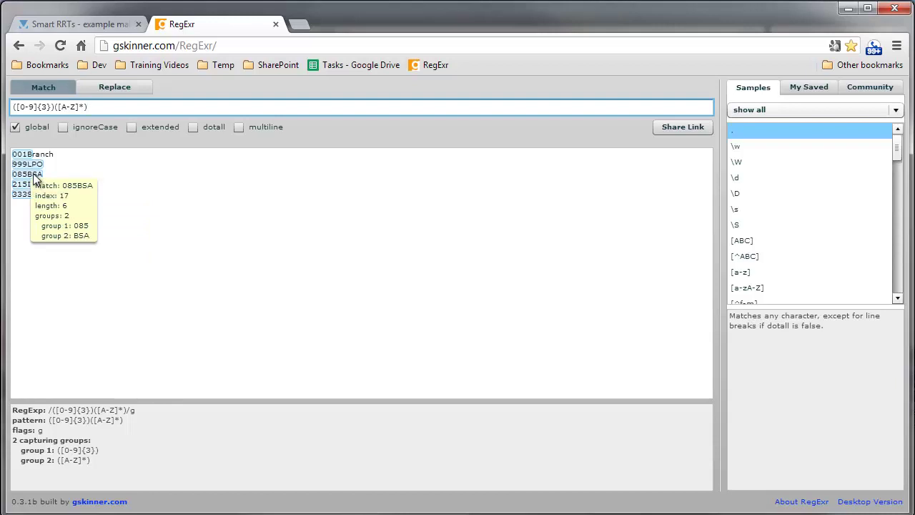
mouse_move(25, 159)
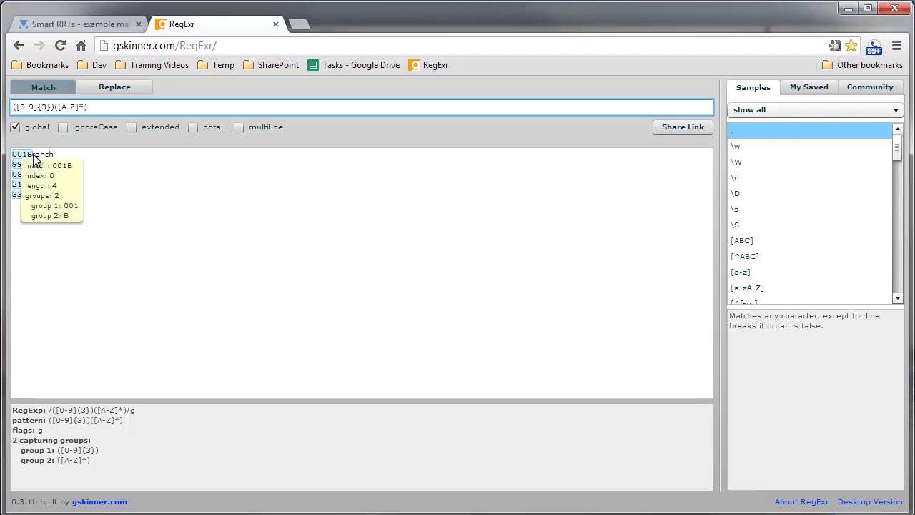
mouse_move(76, 107)
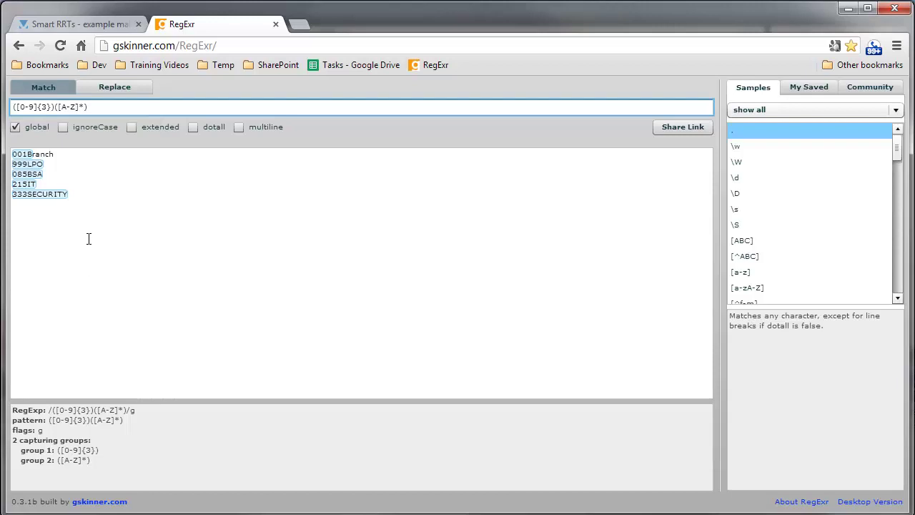
text(a-z)
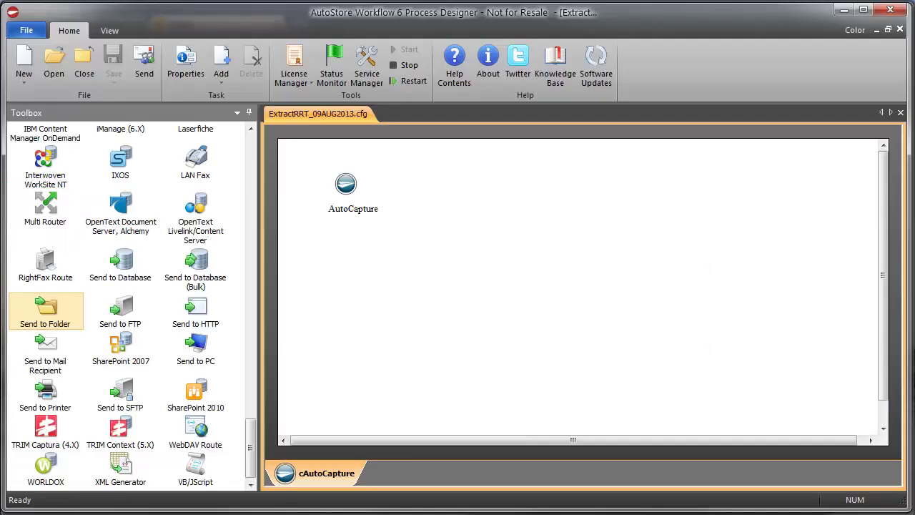
In AutoStore Process Designer, add a form named ExtractText with the button name Submit to AutoCapture's Common Group.
click(343, 184)
drag(338, 182, 321, 173)
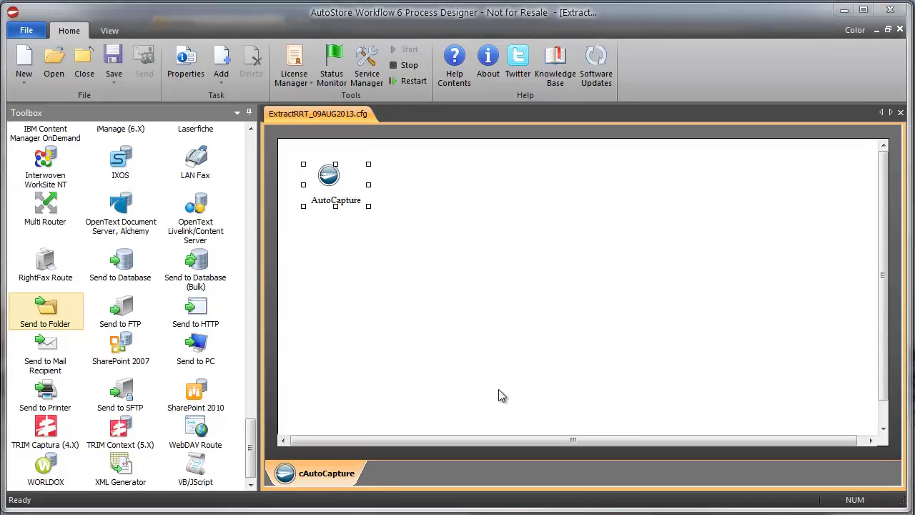
double_click(330, 177)
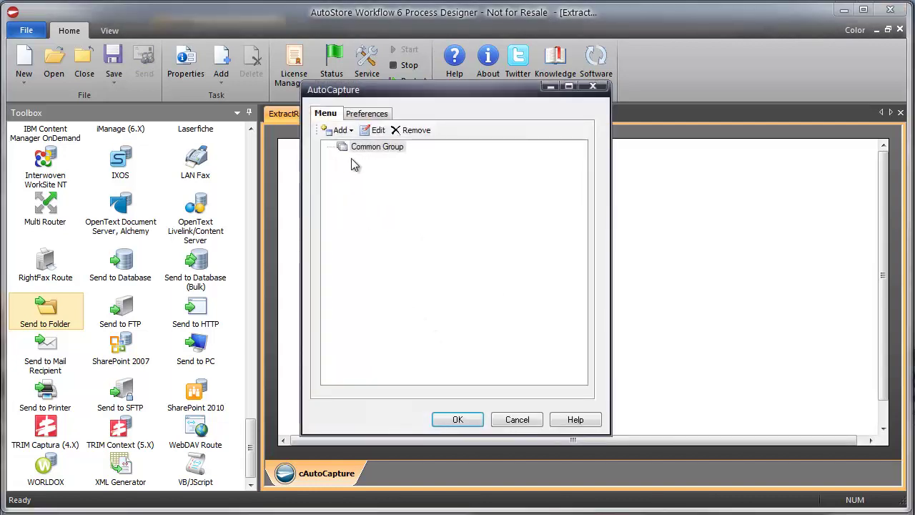
click(344, 131)
click(361, 185)
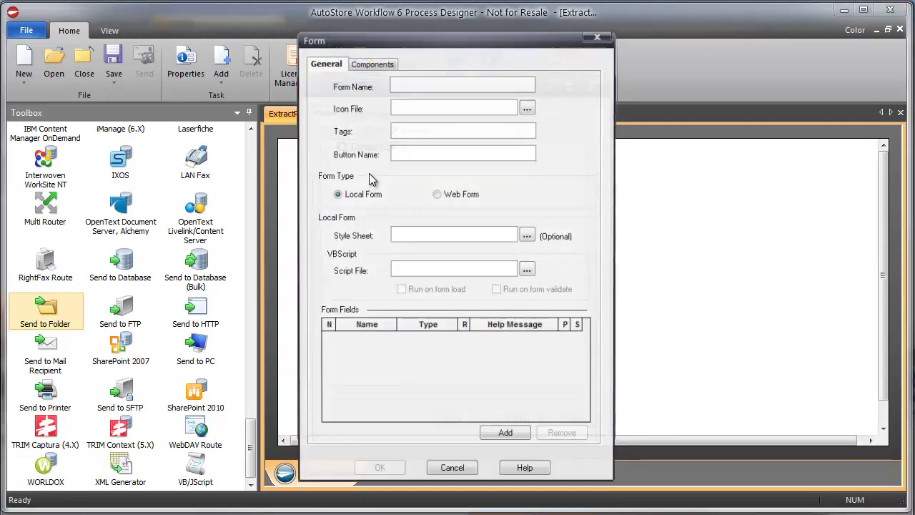
text(ExtractText)
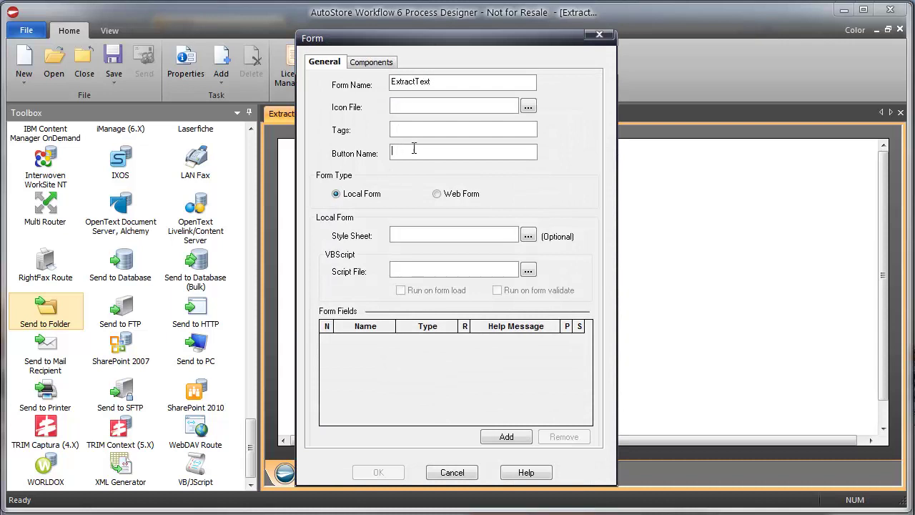
click(413, 146)
text(Submit)
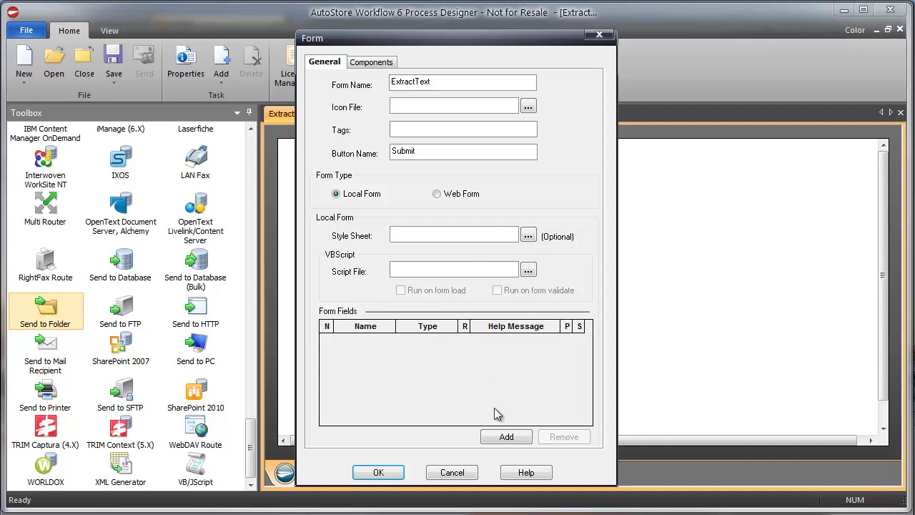
Add a String form field named TestValue to the ExtractText form, and accept the form and AutoCapture settings.
click(498, 437)
text(TestValue)
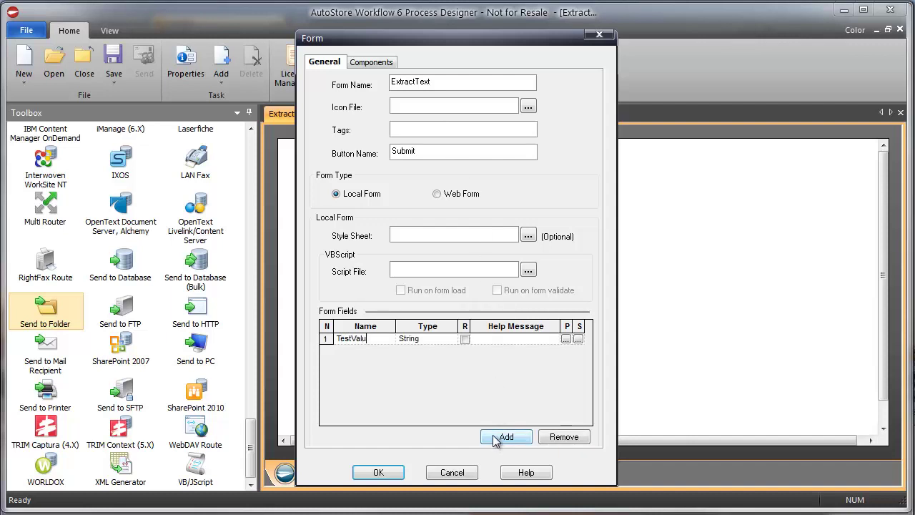
click(378, 473)
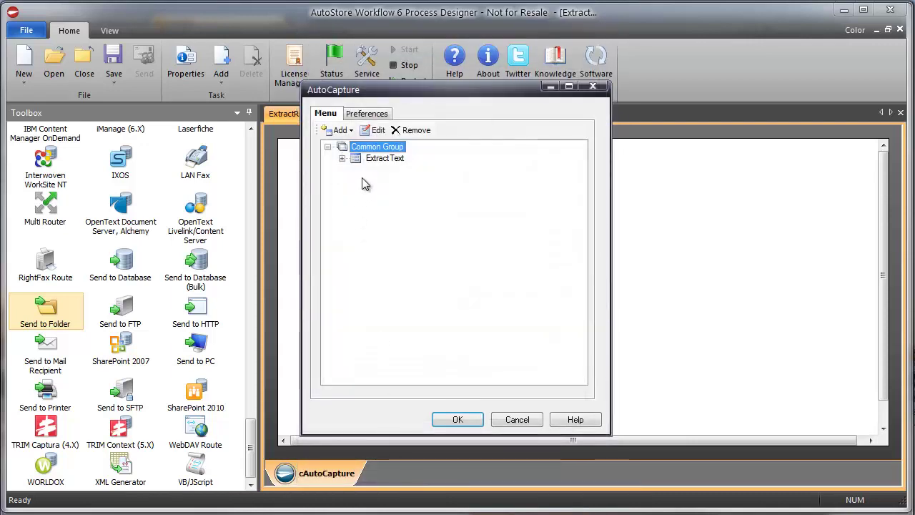
double_click(361, 157)
click(449, 474)
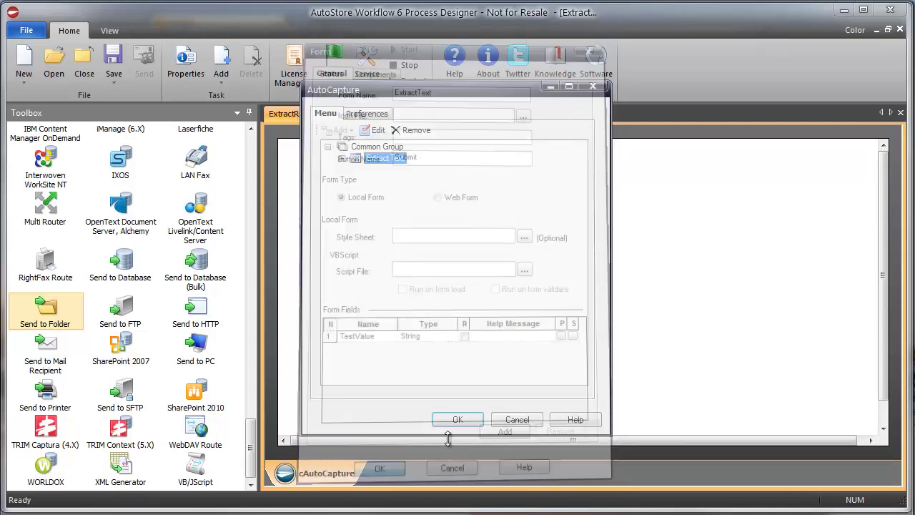
click(458, 420)
Add a Data Filter task and a Send to Folder task in sequence after AutoCapture, and save the workflow.
drag(250, 447, 247, 261)
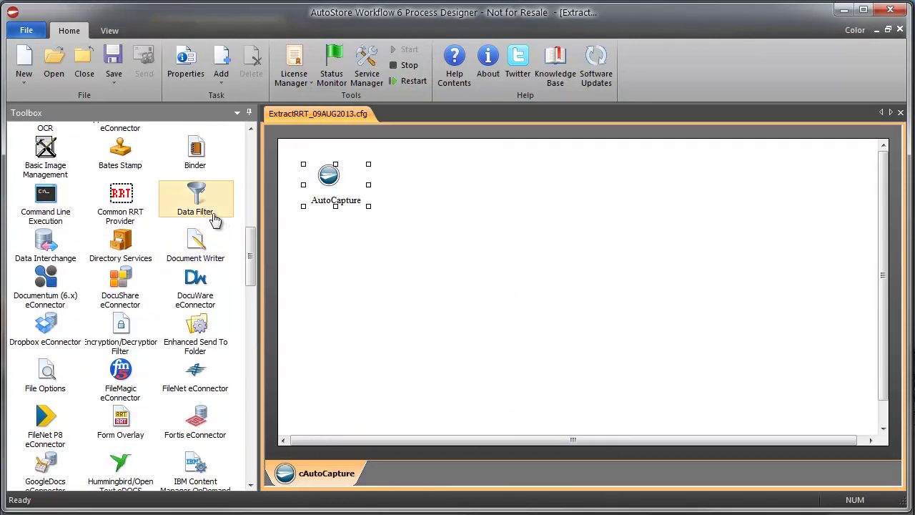
drag(204, 198, 425, 187)
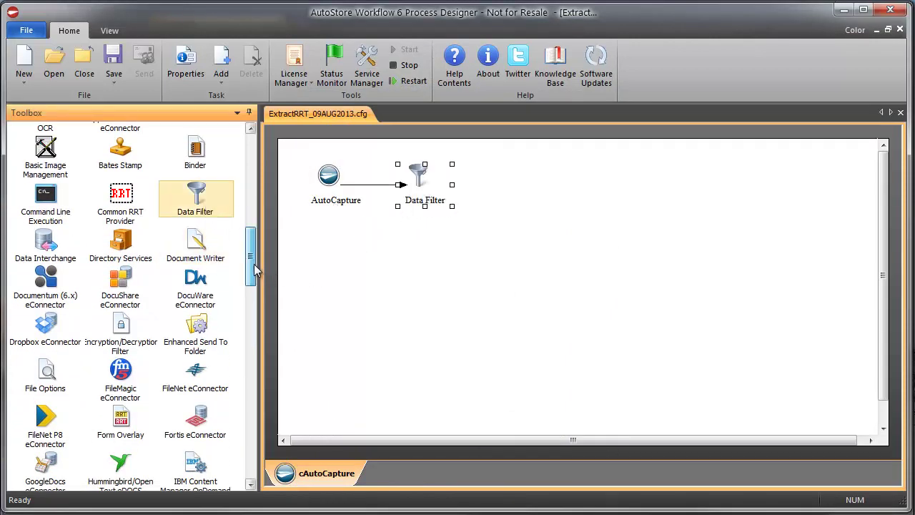
drag(251, 256, 250, 458)
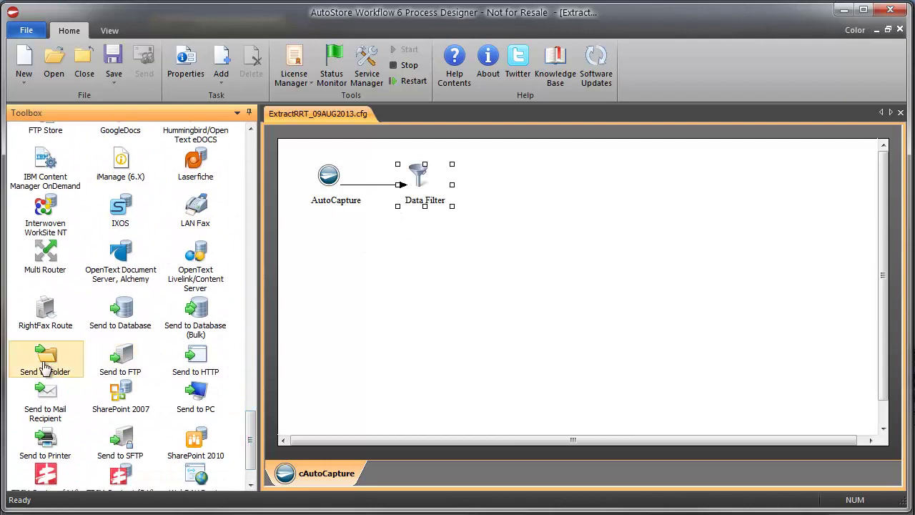
drag(37, 366, 523, 189)
click(376, 207)
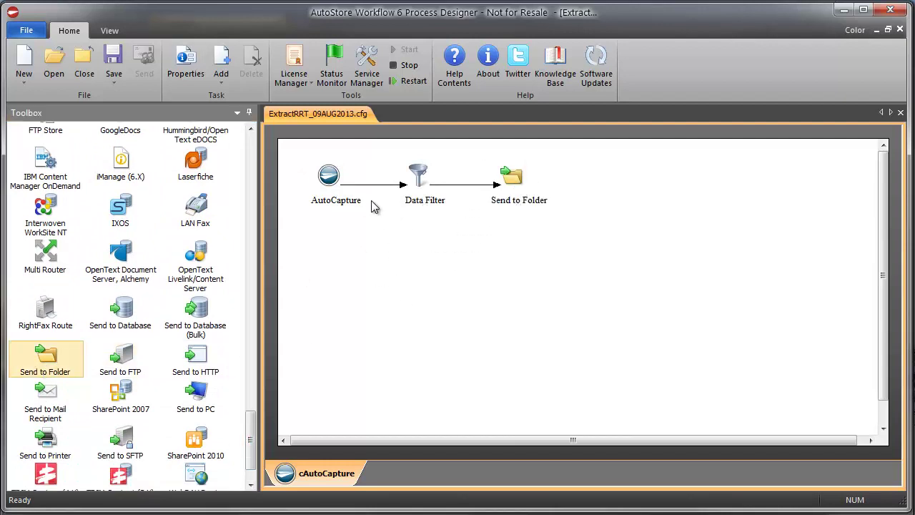
click(115, 61)
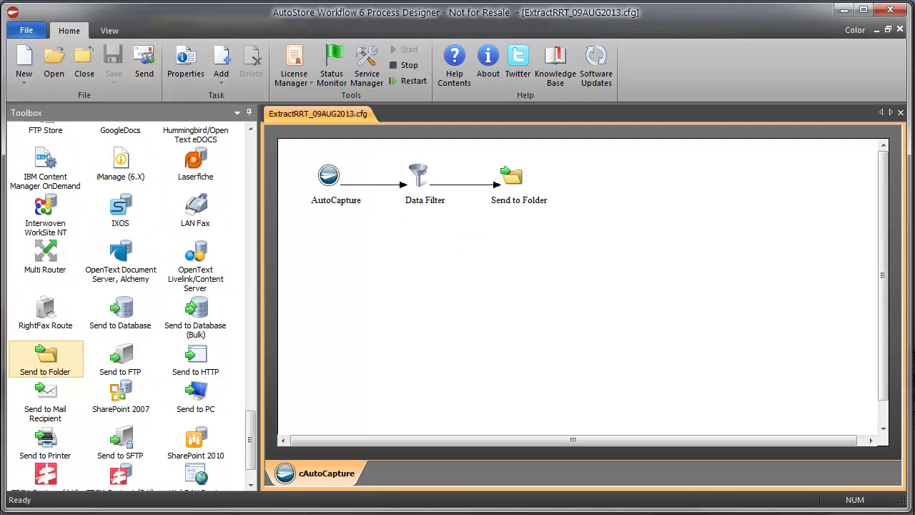
Open the Data Filter component settings of AutoCapture's ExtractText form and set Activate to Yes.
double_click(326, 174)
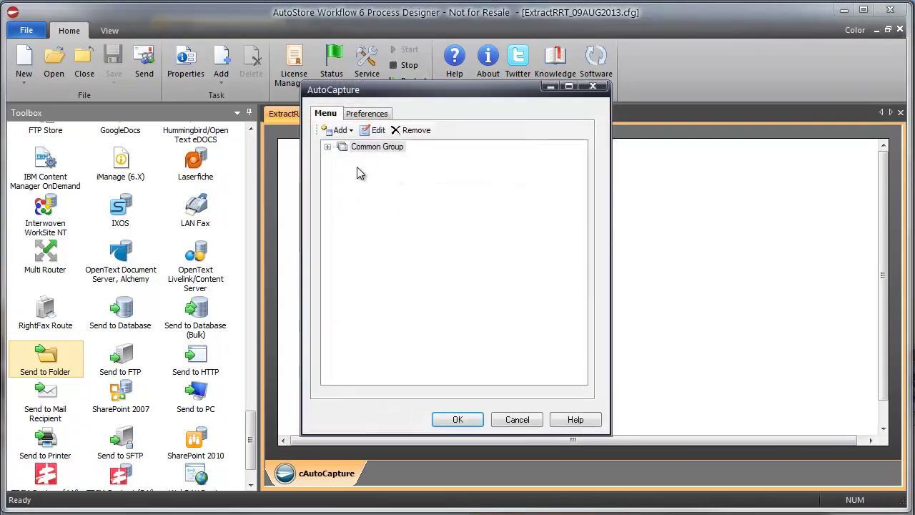
click(328, 147)
click(367, 158)
click(375, 131)
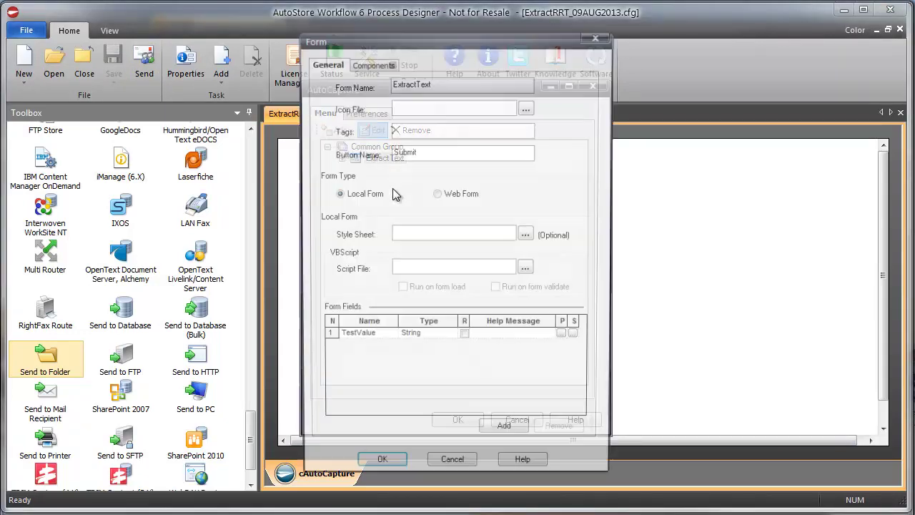
drag(381, 40, 245, 17)
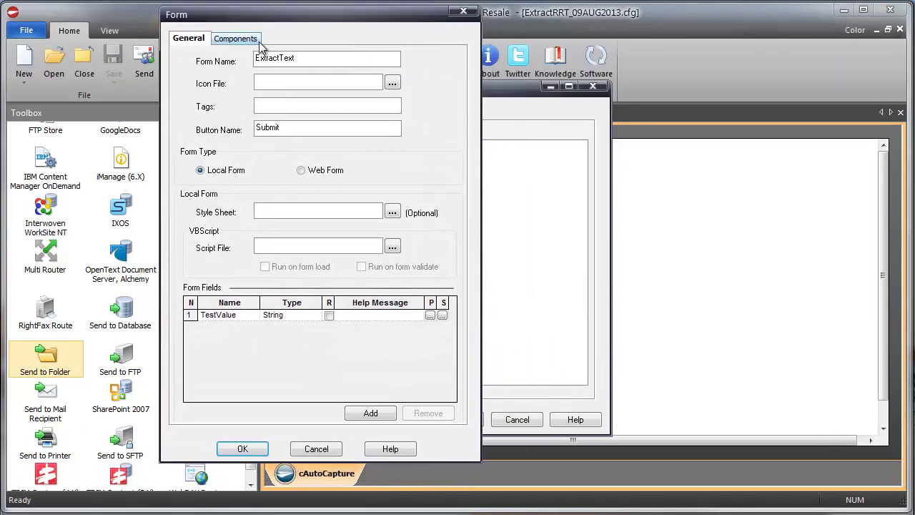
click(254, 40)
click(458, 72)
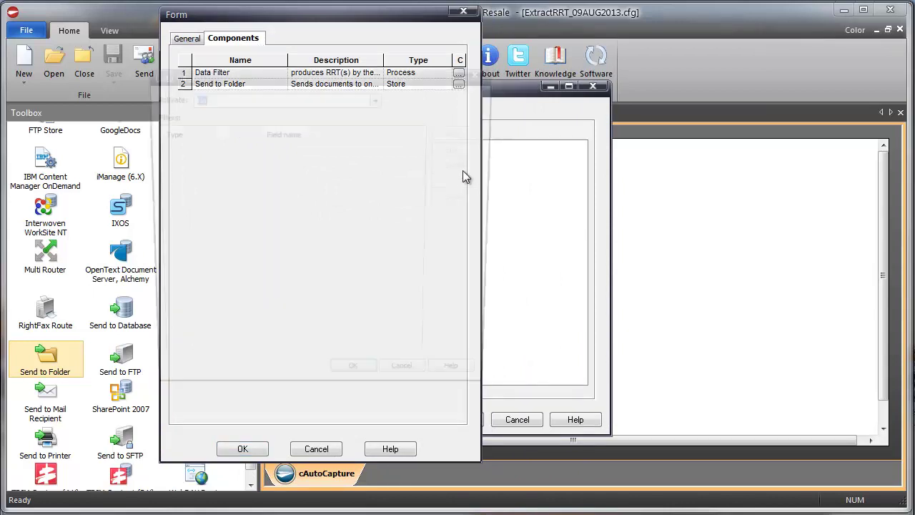
click(379, 97)
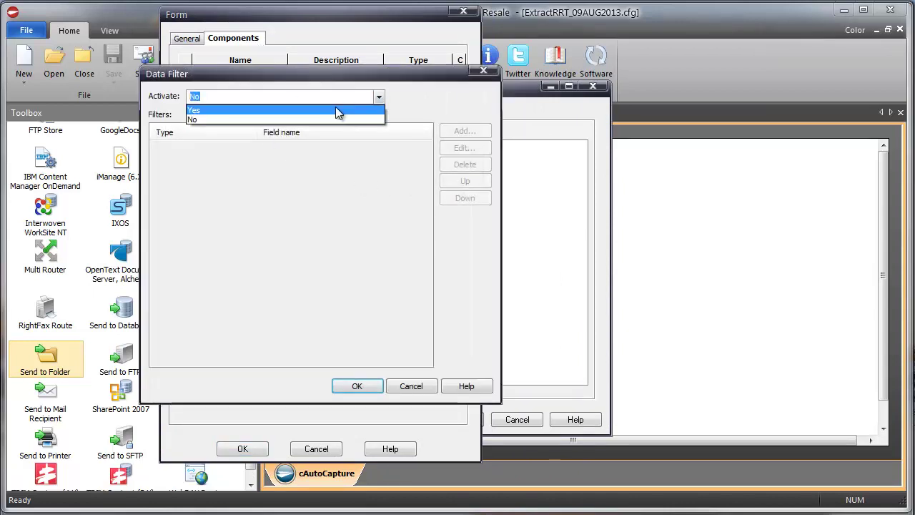
click(336, 108)
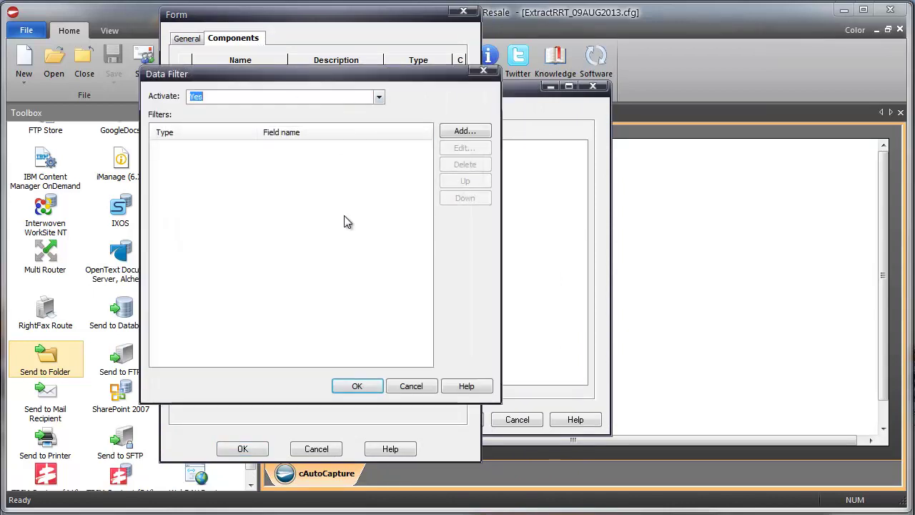
Add a Replace filter to the Data Filter with the field name StripDashes.
click(466, 132)
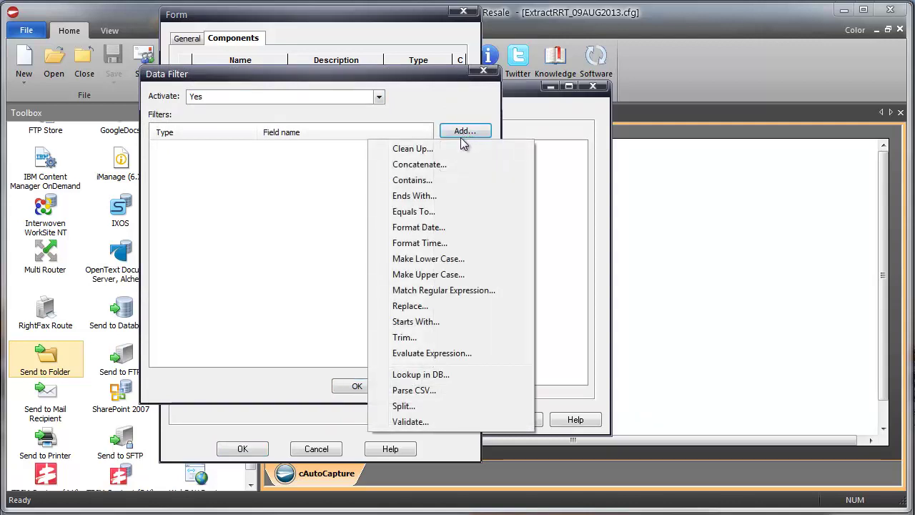
click(422, 306)
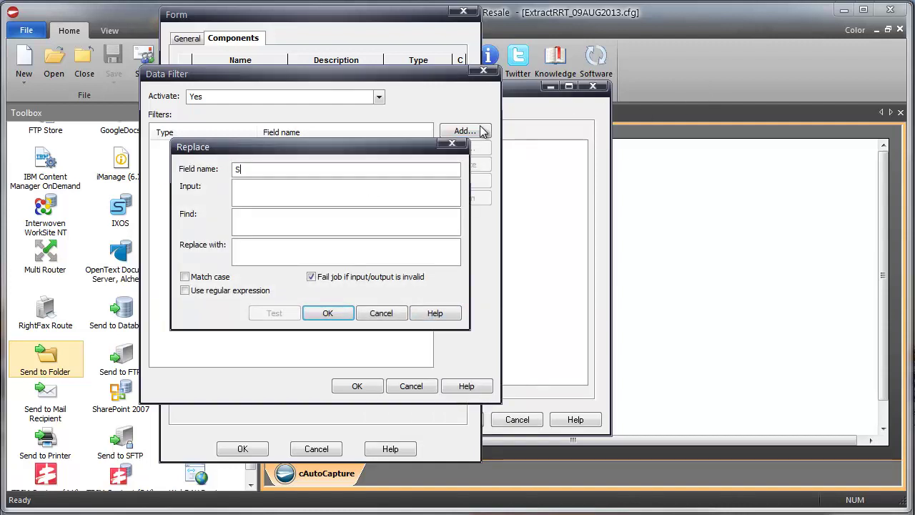
text(StripDashes)
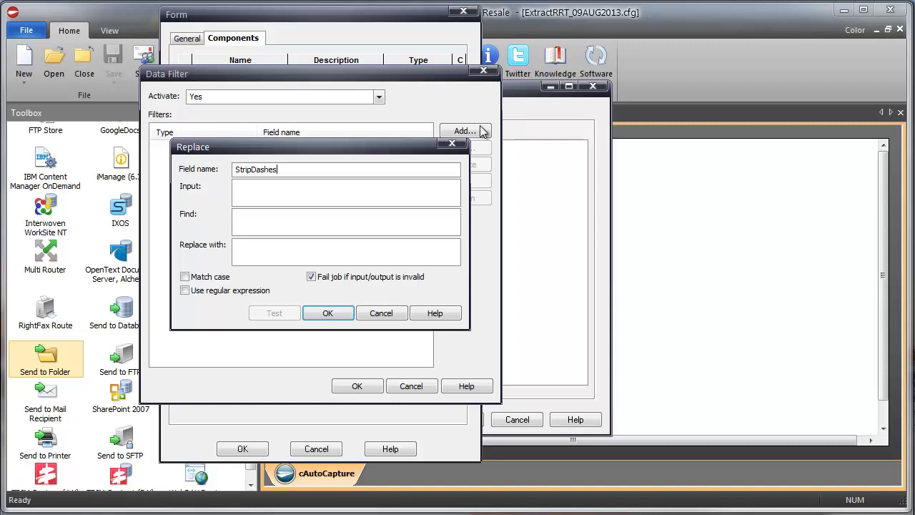
click(347, 192)
Switch to the browser to check the forum post's example entries, and return to the Replace filter settings.
key(alt+Tab)
click(108, 21)
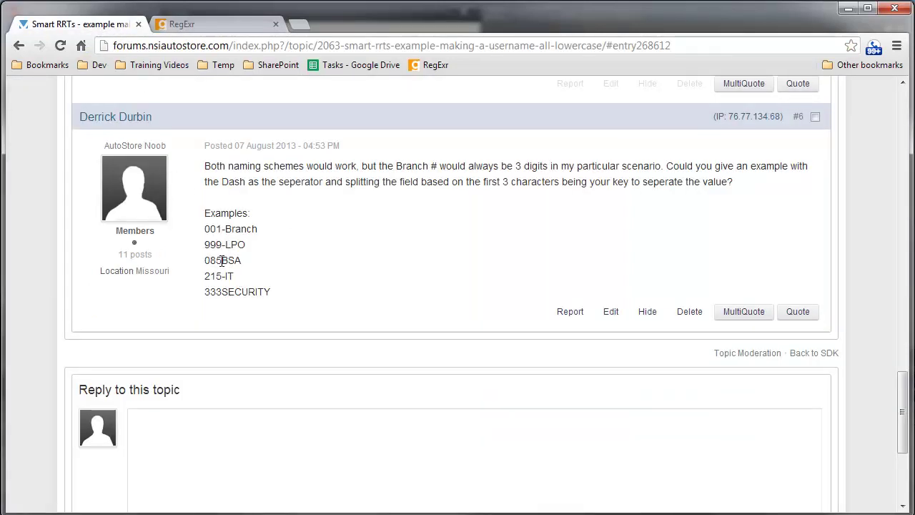
click(199, 27)
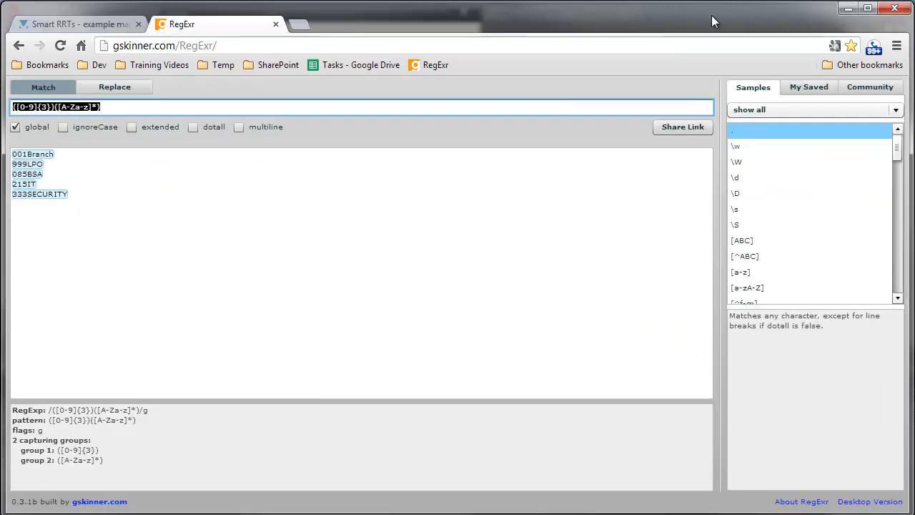
click(847, 9)
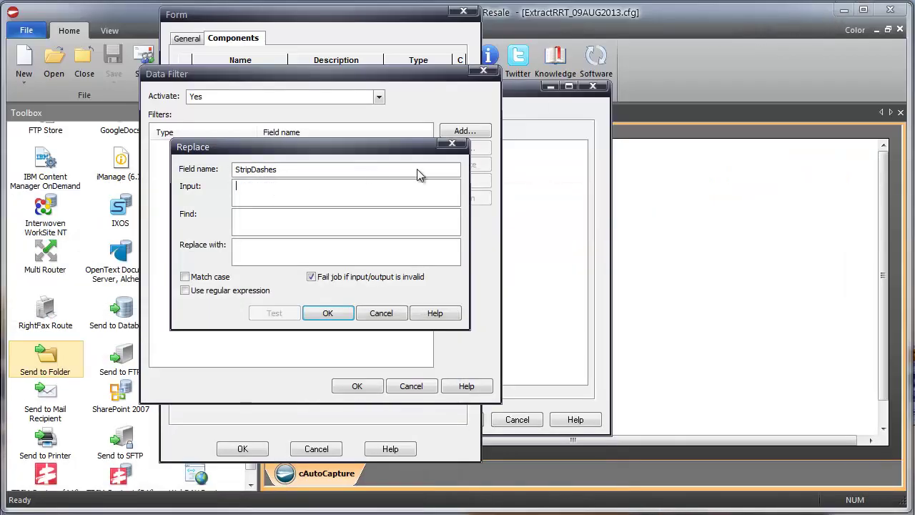
Set the StripDashes filter to replace "-" in ~ACC::%TestValue%~ with nothing, and accept the Replace and Data Filter settings.
mouse_move(909, 72)
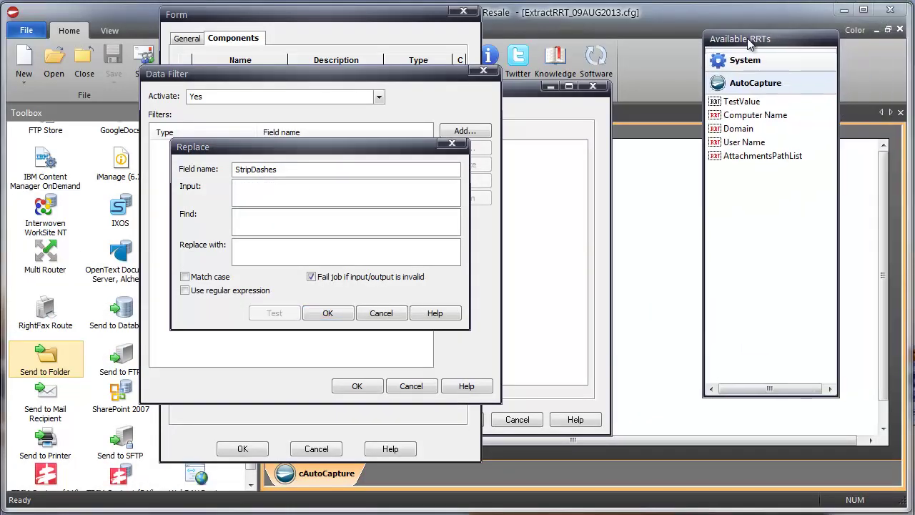
drag(723, 102, 279, 186)
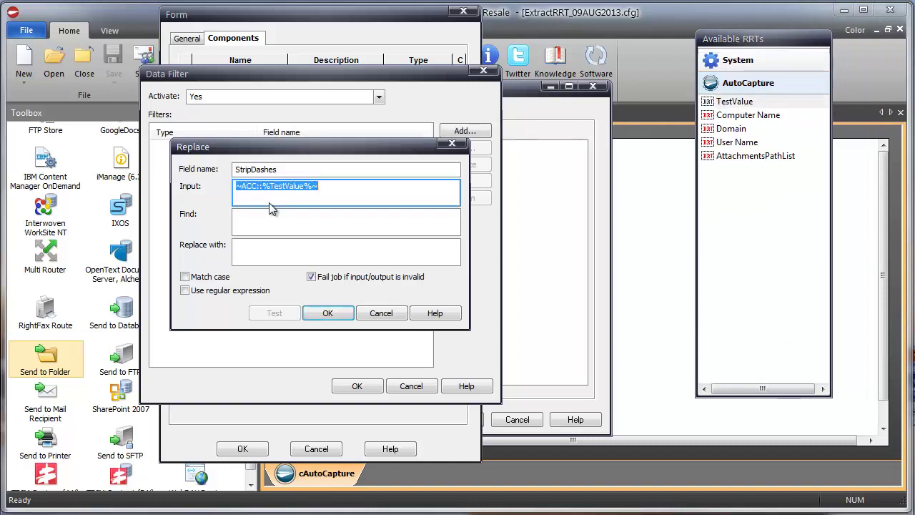
click(260, 227)
text(-)
click(252, 245)
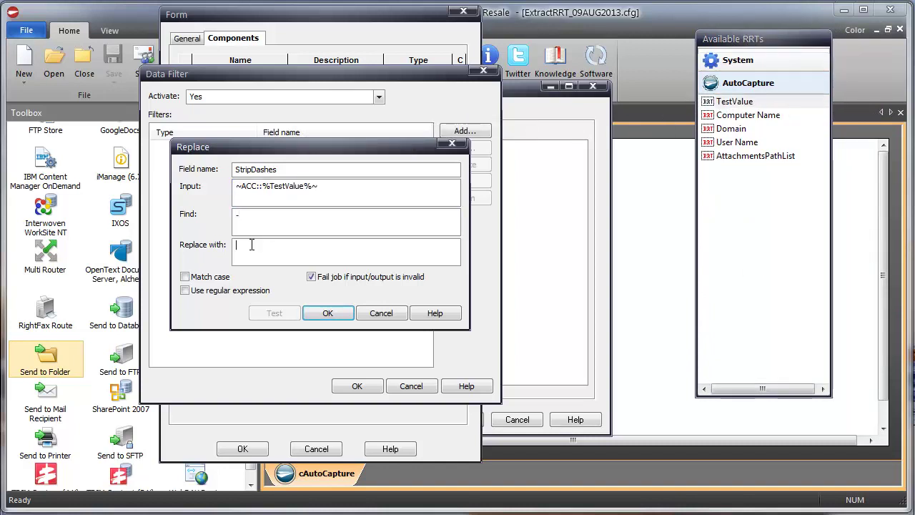
click(331, 320)
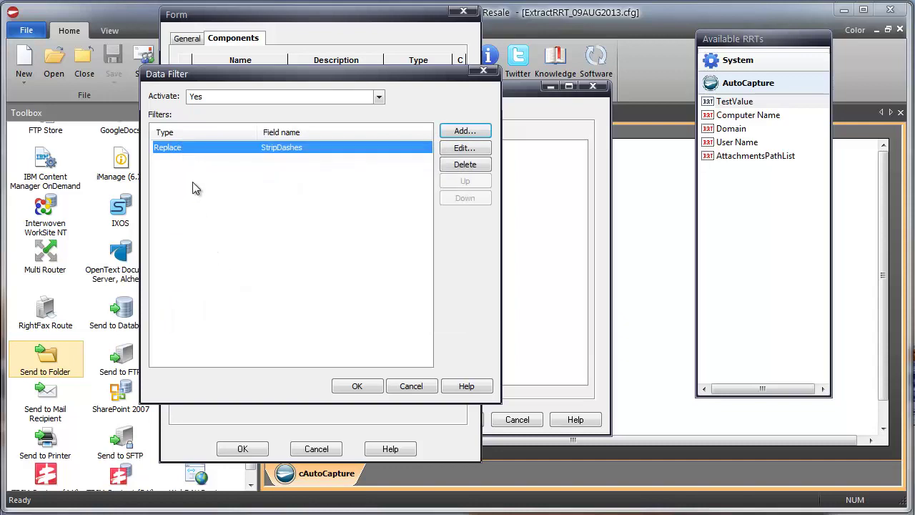
click(357, 387)
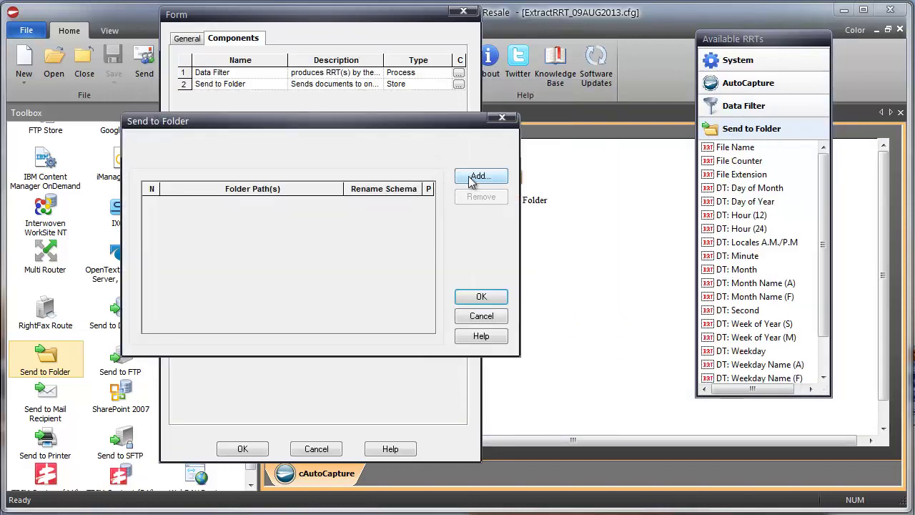
Add a Send to Folder destination with the path C:\AutoStore\TrainingExtractRRT\Output\~DFT::%StripDashes%~.
click(477, 176)
text(C:\AutoStore\TrainingExtractRRT)
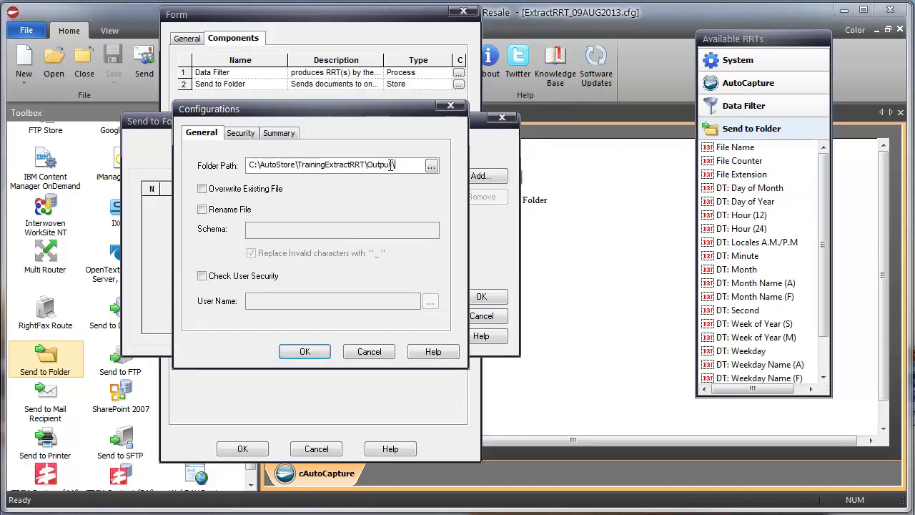
click(202, 209)
click(203, 209)
click(741, 106)
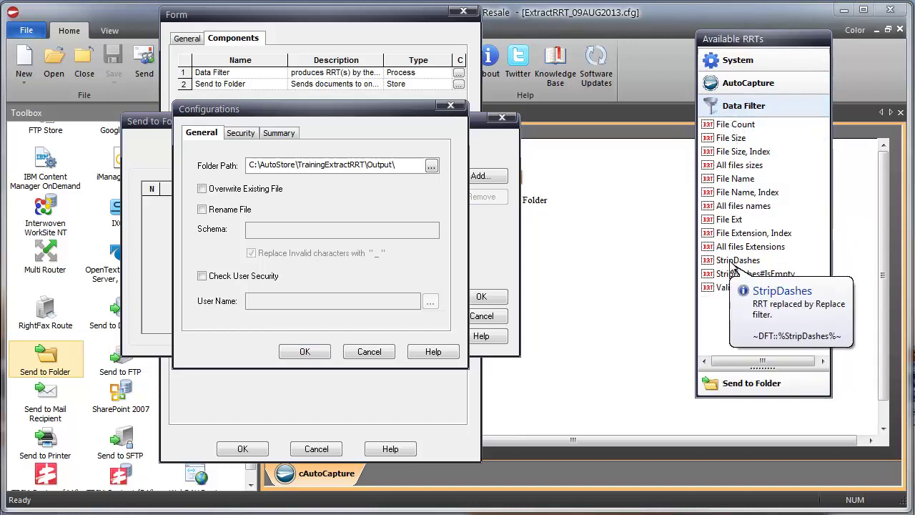
drag(737, 259, 415, 169)
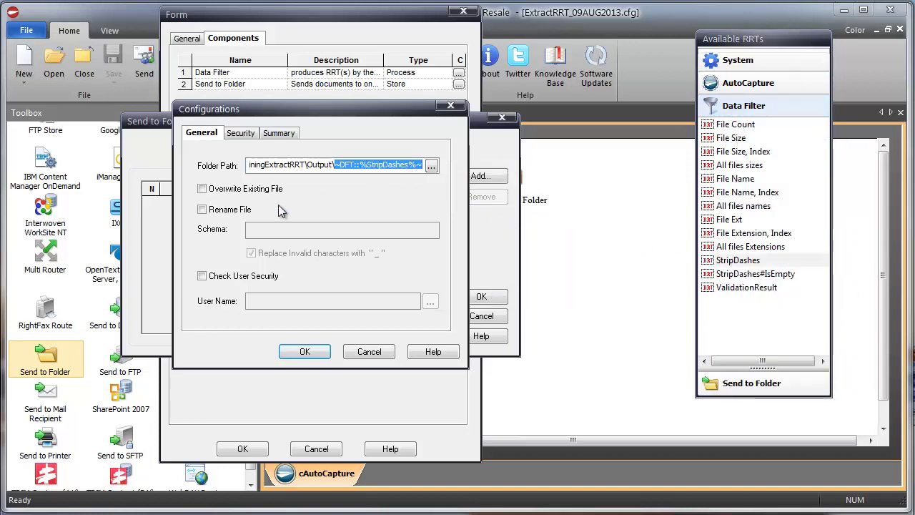
Enable file renaming with the schema ~STF::FileName~_~STF::Counter~~STF::FileExt~, and accept the Send to Folder settings without creating the directory.
click(203, 209)
click(752, 383)
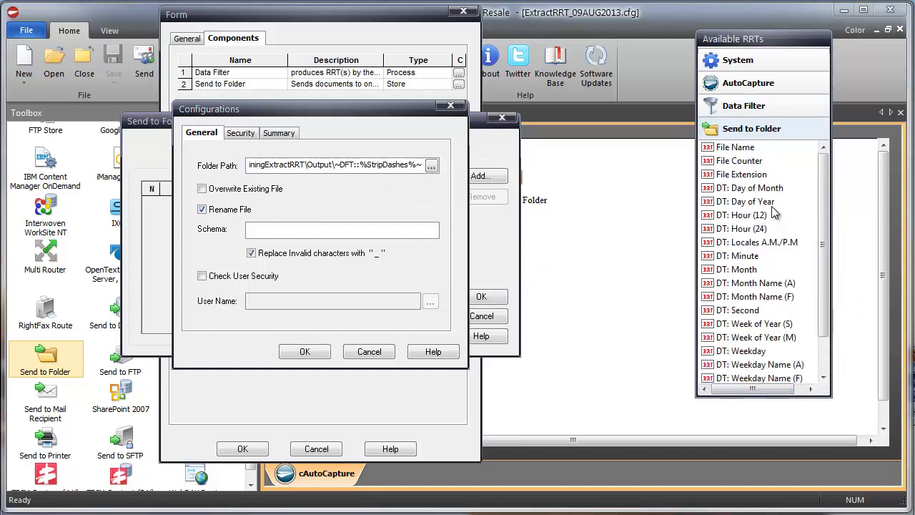
drag(751, 162, 343, 232)
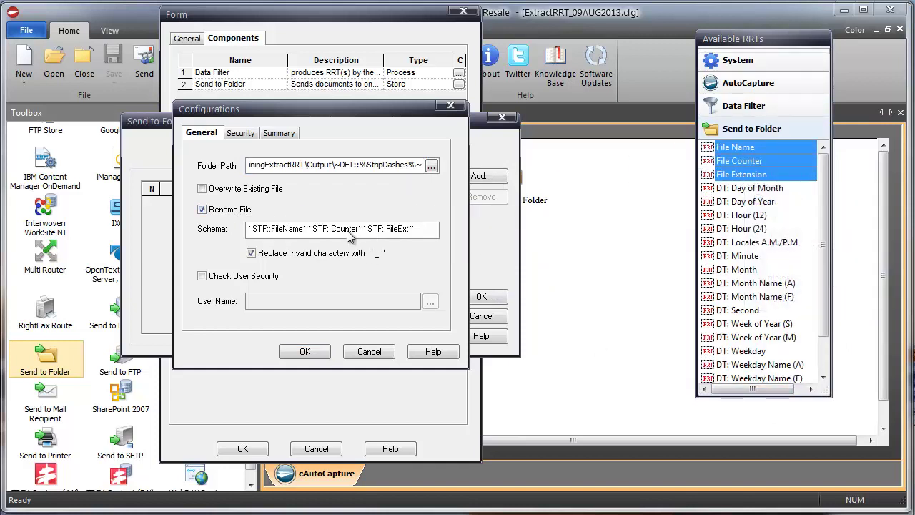
click(313, 228)
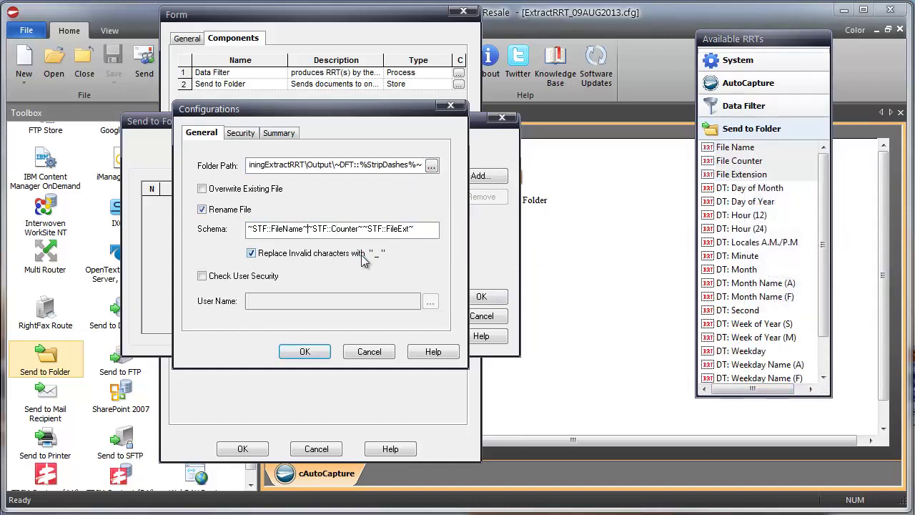
click(303, 350)
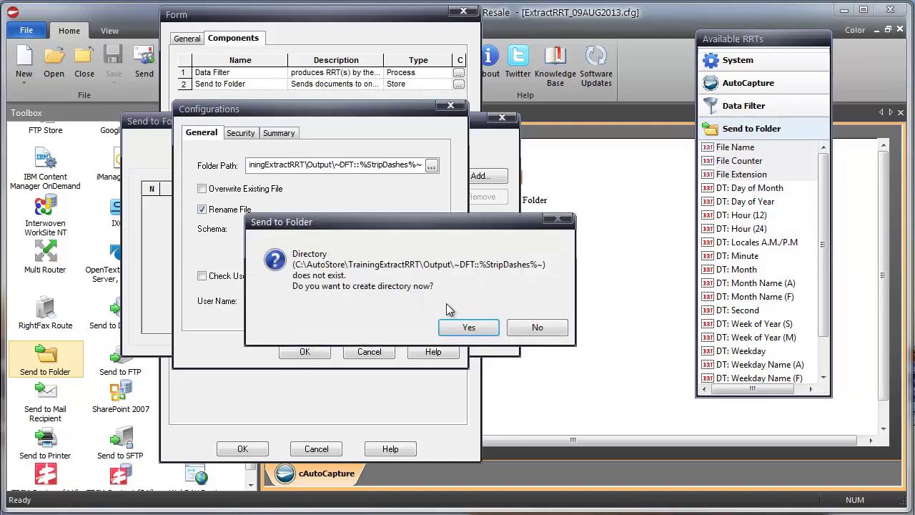
click(469, 327)
click(531, 318)
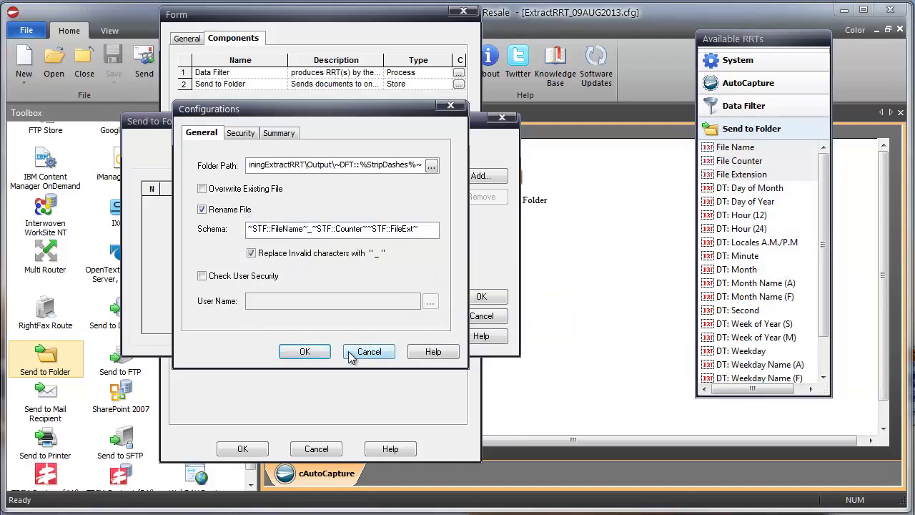
click(305, 352)
click(532, 326)
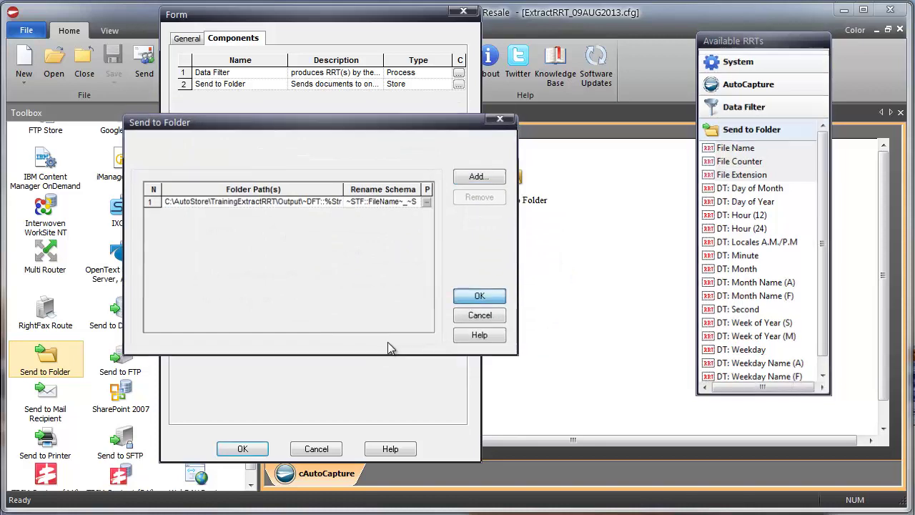
key(Return)
key(Return)
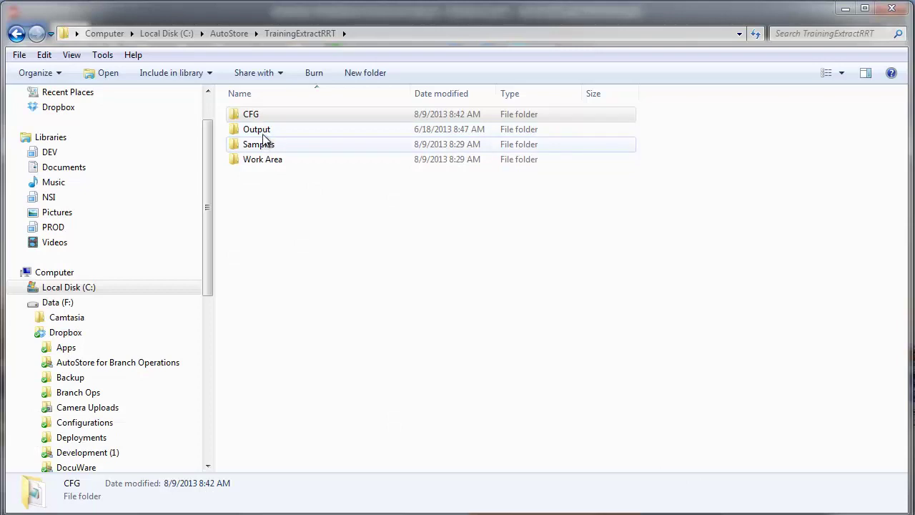
Check the Output folder in File Explorer, and send clean.tif from the Samples folder to the ExtractText form.
double_click(263, 130)
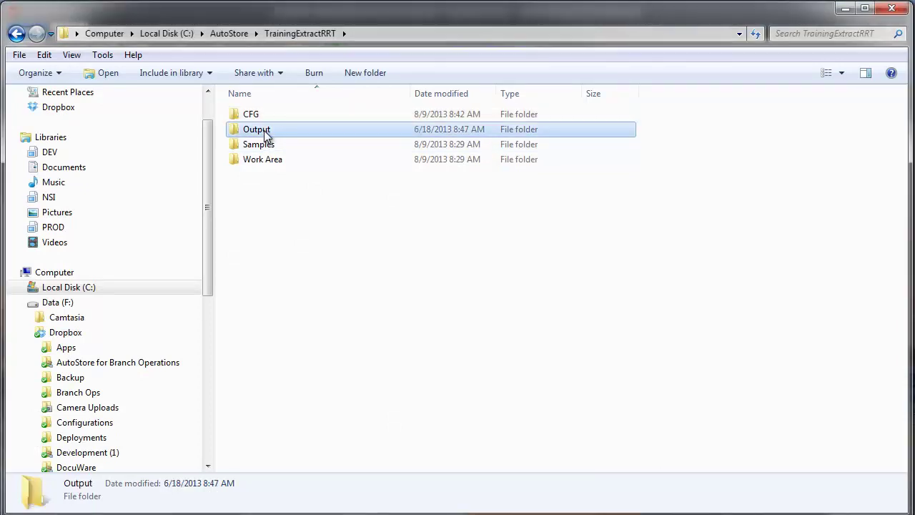
click(315, 33)
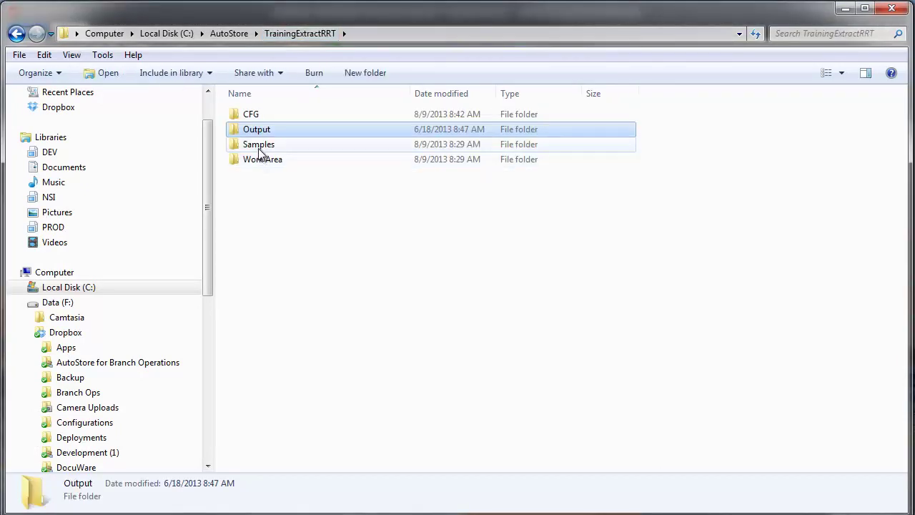
double_click(259, 145)
click(259, 140)
right_click(260, 136)
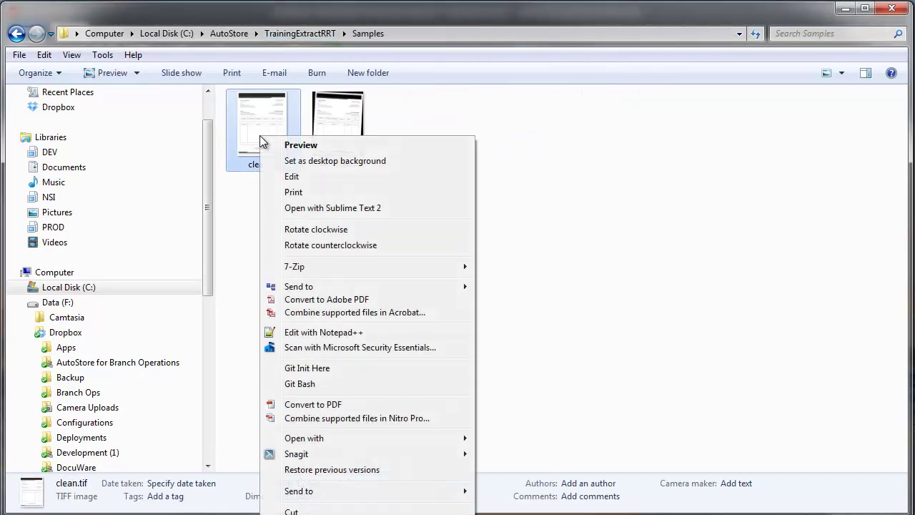
mouse_move(378, 289)
click(518, 287)
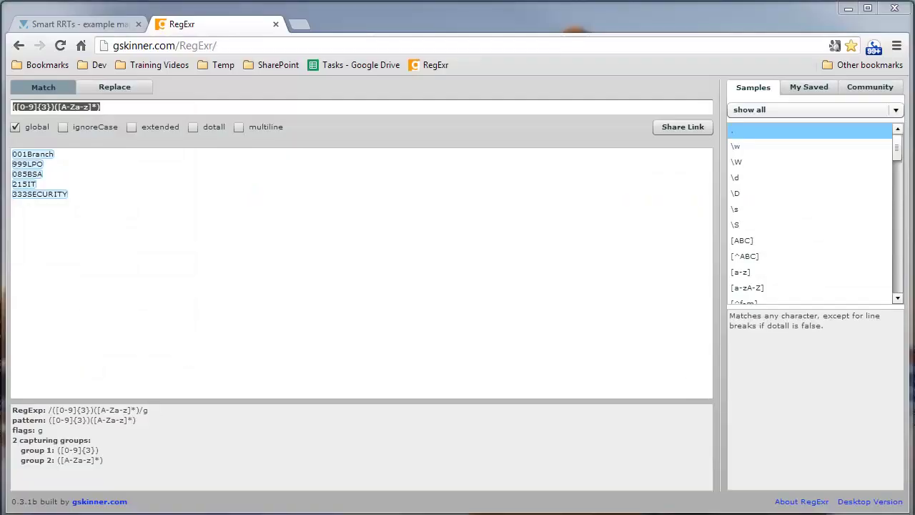
Copy the example 001-Branch from the forum post into the form's TestValue field and submit clean.tif.
click(116, 23)
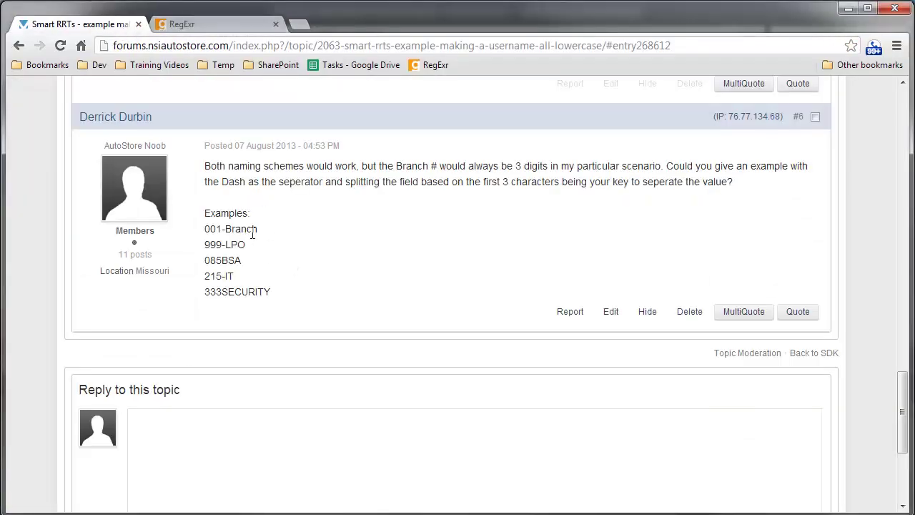
drag(229, 229, 202, 230)
key(ctrl+c)
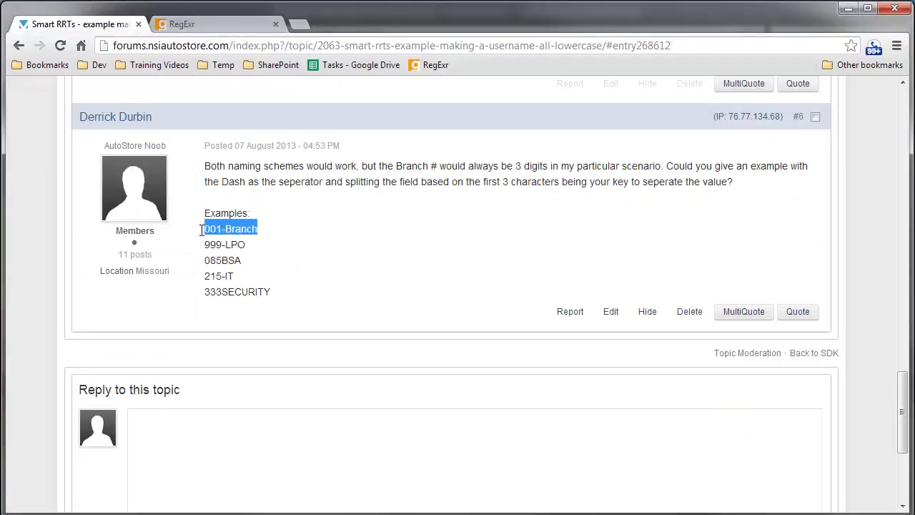
click(849, 8)
click(414, 204)
key(ctrl+v)
click(583, 423)
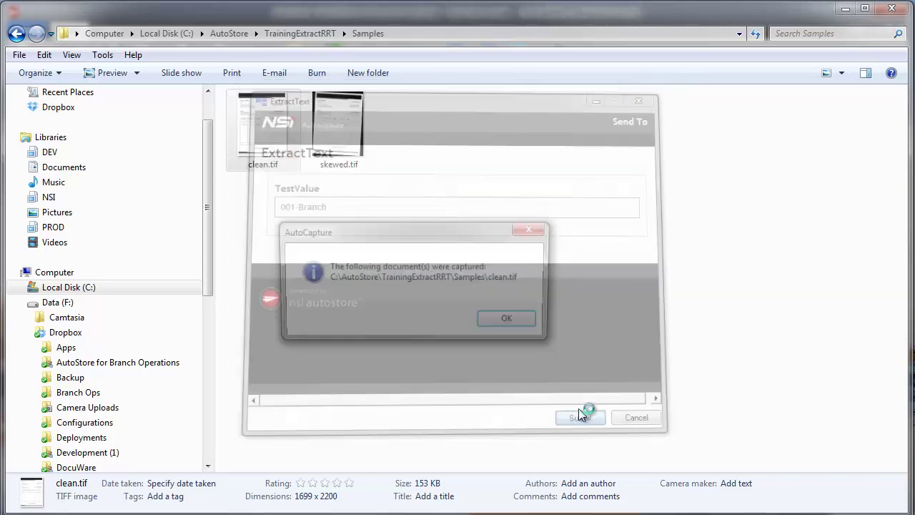
click(523, 319)
Examine the TrainingExtractRRT Output folder for the result of the first submission, and return to its parent folder.
click(322, 37)
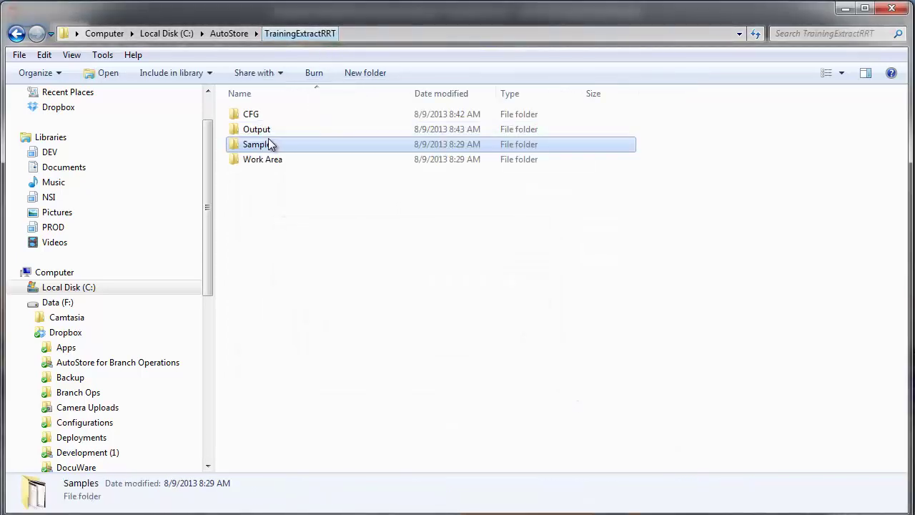
double_click(266, 129)
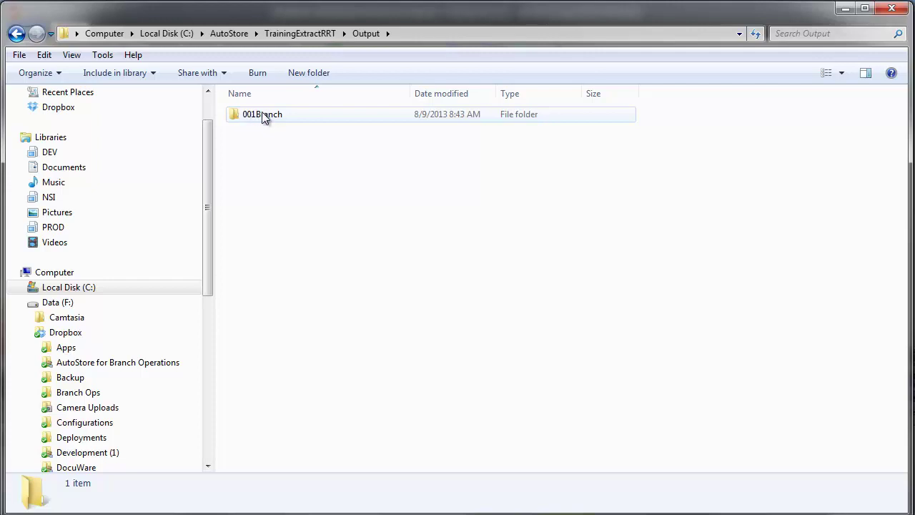
click(307, 35)
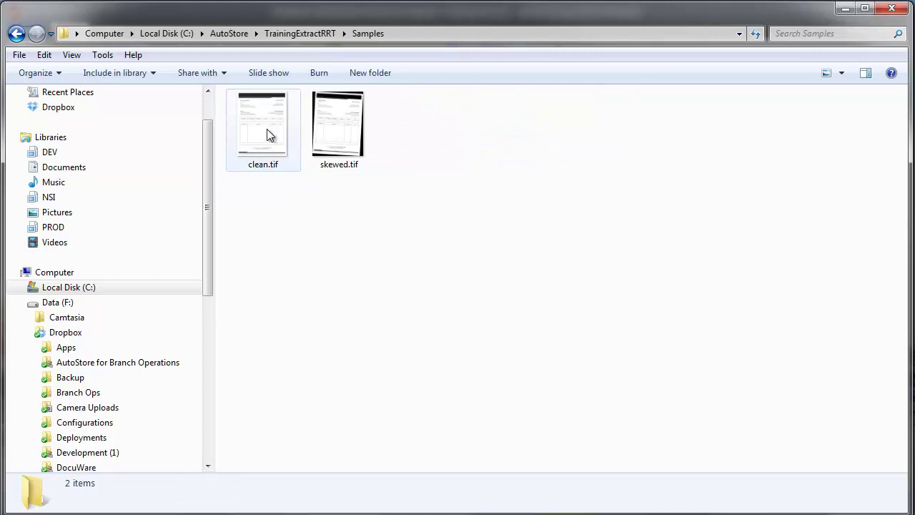
Submit clean.tif through the ExtractText form again with TestValue 001-Loca--t--ion, and check the Output folder.
right_click(266, 129)
mouse_move(330, 282)
click(532, 281)
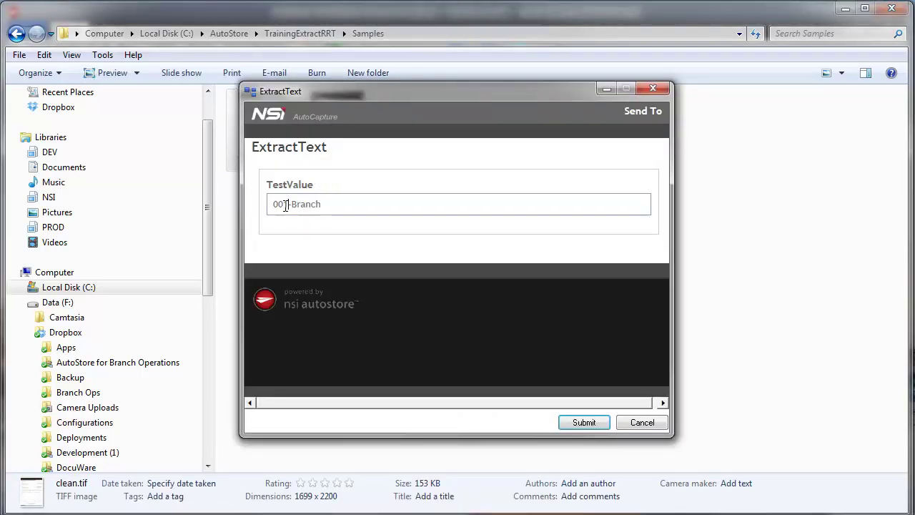
drag(291, 206, 374, 210)
text(Locat)
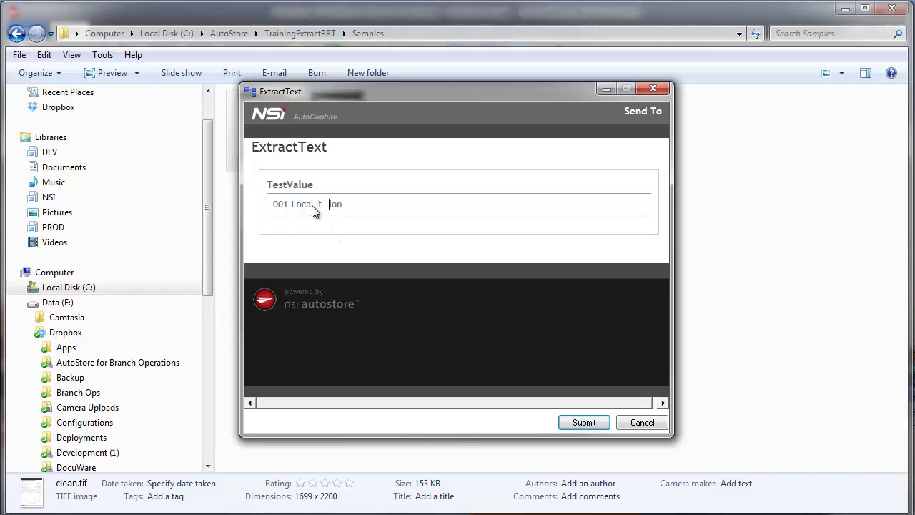
click(585, 423)
click(537, 338)
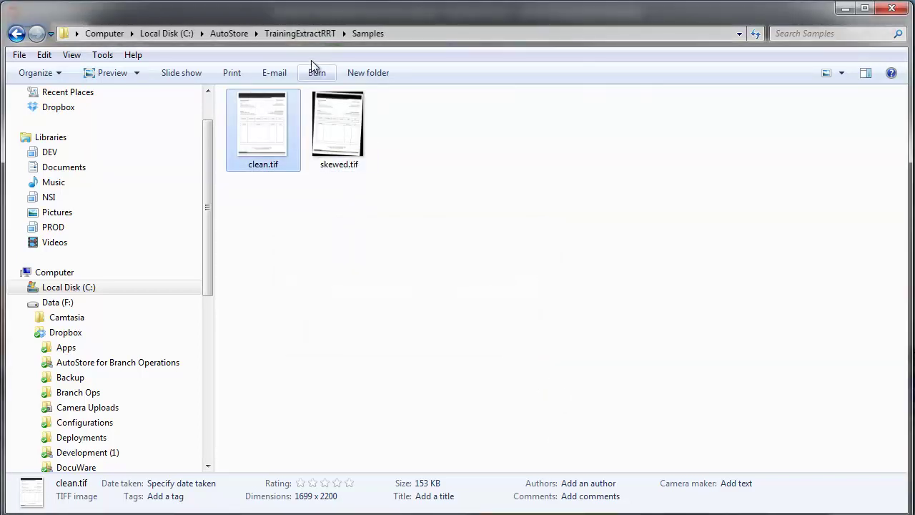
click(300, 33)
double_click(259, 130)
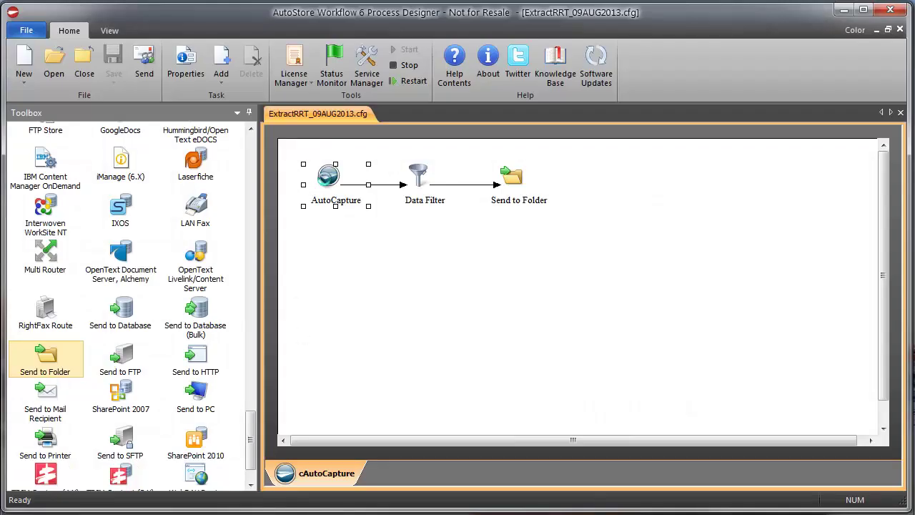
Reopen the Data Filter component settings of AutoCapture's ExtractText form in the AutoStore Process Designer.
double_click(327, 178)
click(328, 148)
click(358, 159)
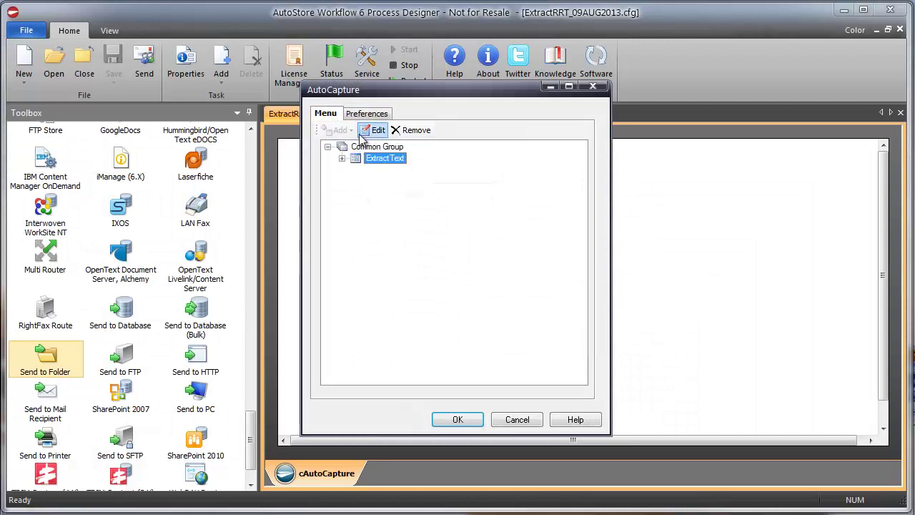
click(375, 130)
click(369, 63)
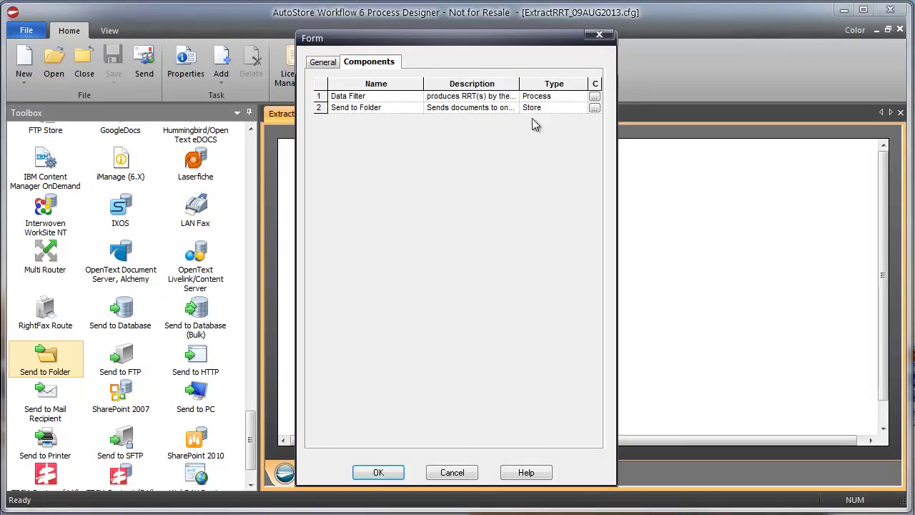
click(594, 97)
Add a Match Regular Expression filter with the field name ExtractText and the Data Filter's StripDashes RRT as its input.
click(512, 171)
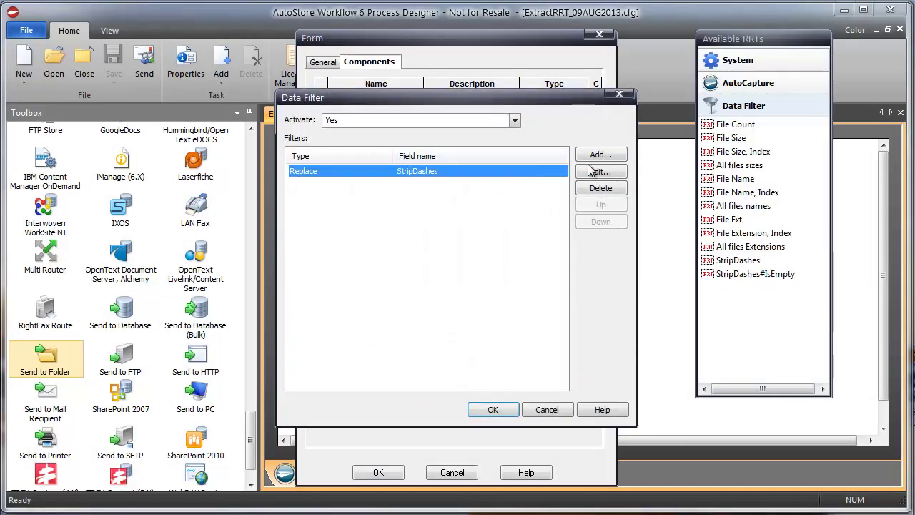
click(605, 159)
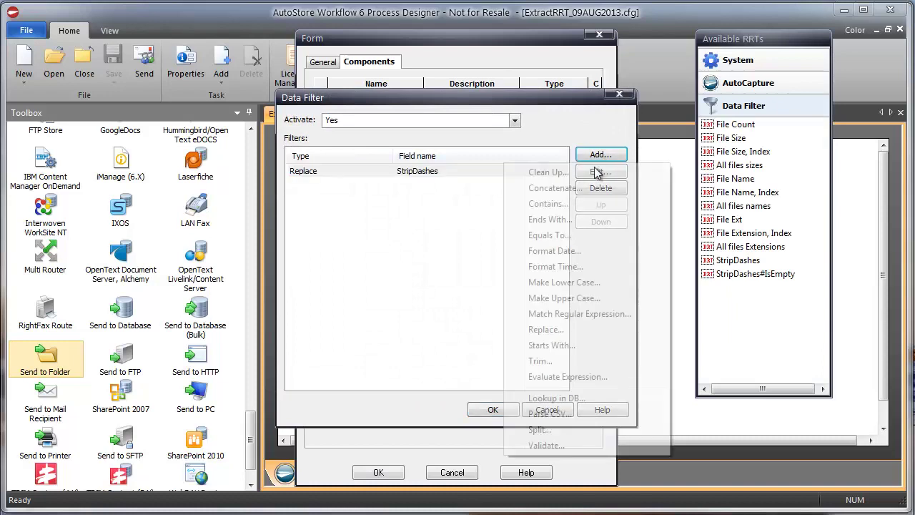
click(572, 314)
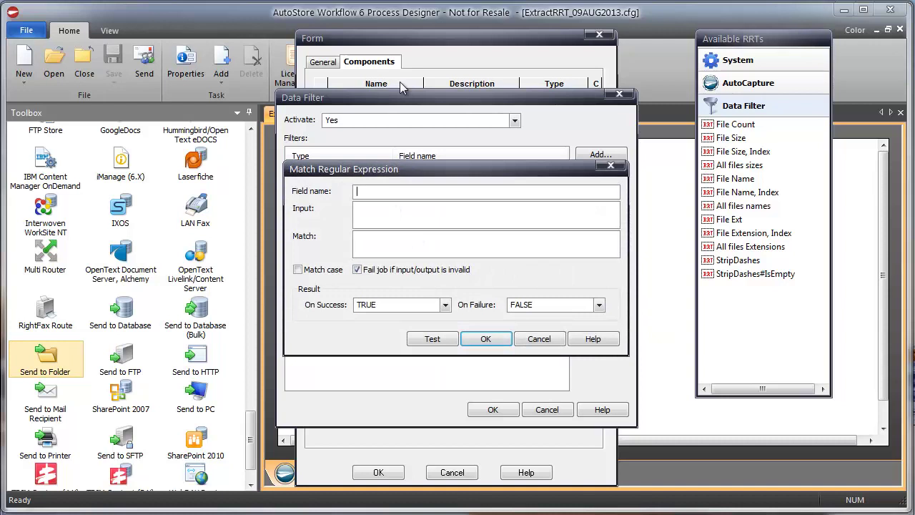
text(ExtractText)
drag(380, 173, 384, 186)
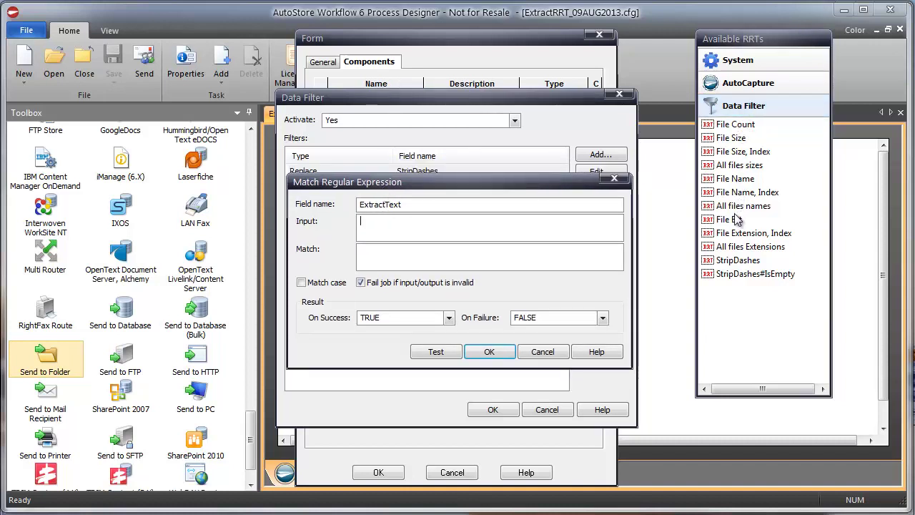
click(736, 262)
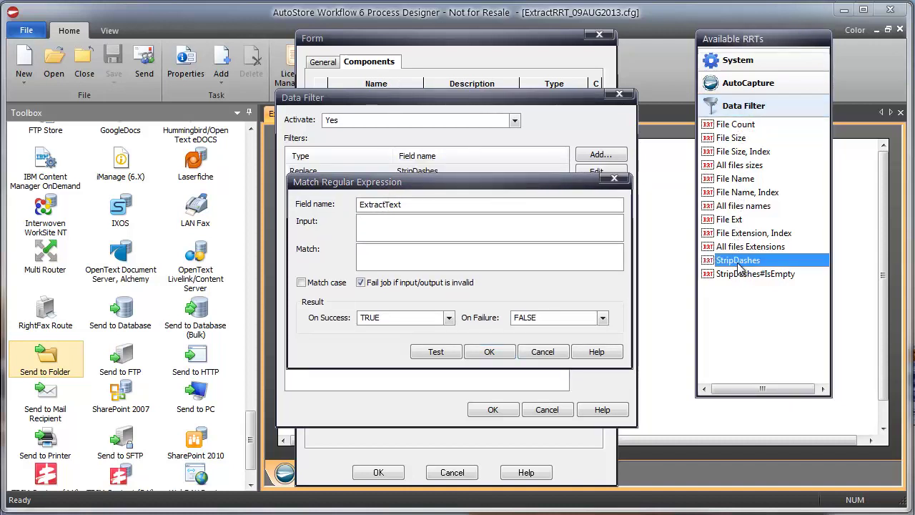
drag(558, 186, 558, 220)
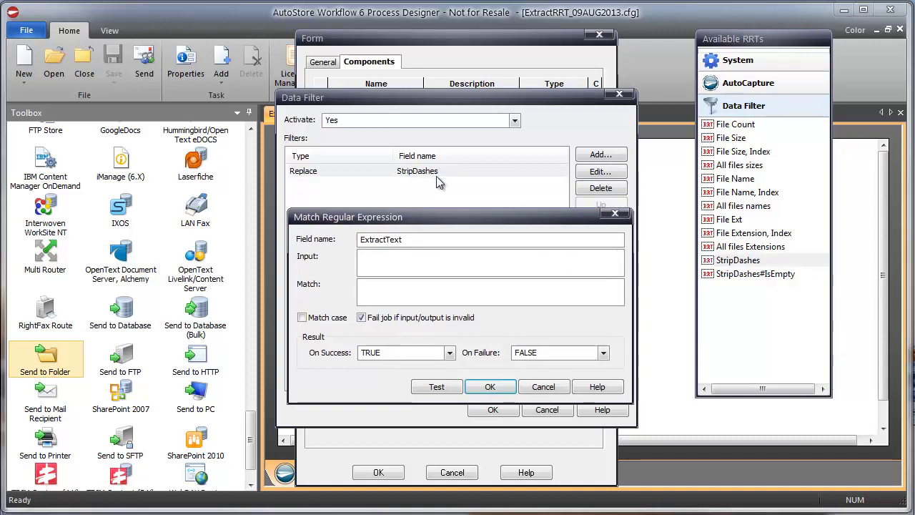
drag(751, 262, 483, 264)
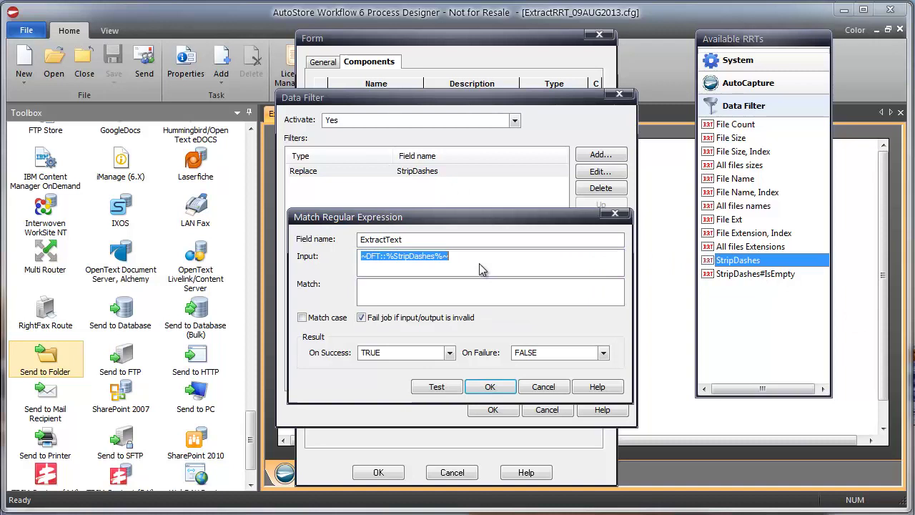
Copy the pattern ([0-9]{3})([A-Za-z]*) from RegExr into the Match setting of the ExtractText filter.
click(443, 304)
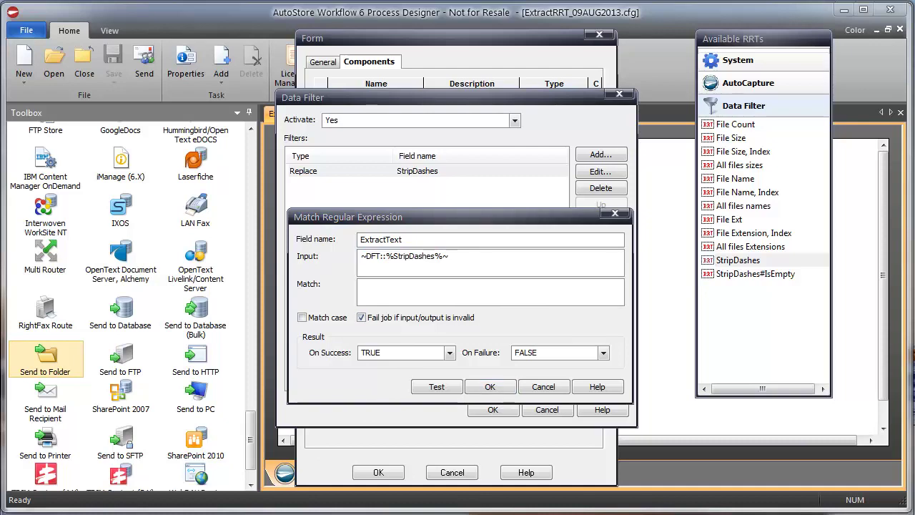
key(alt+Tab)
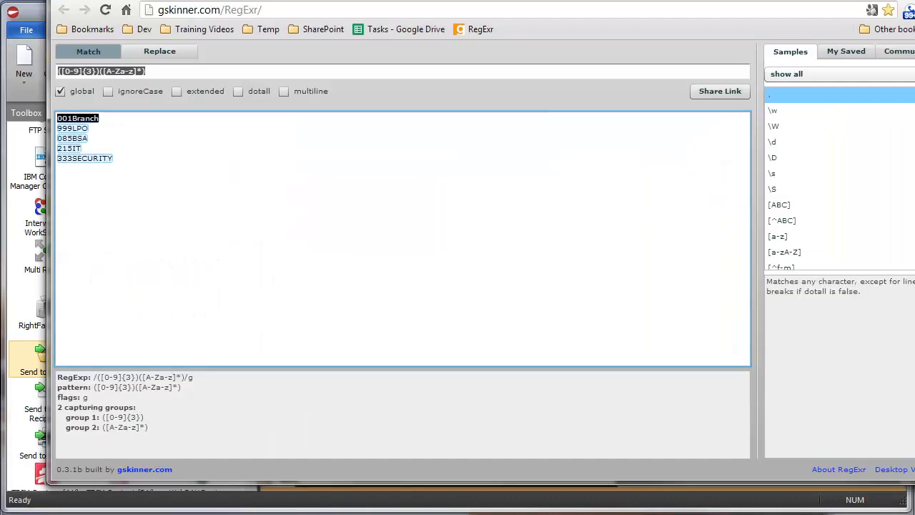
key(alt+Tab)
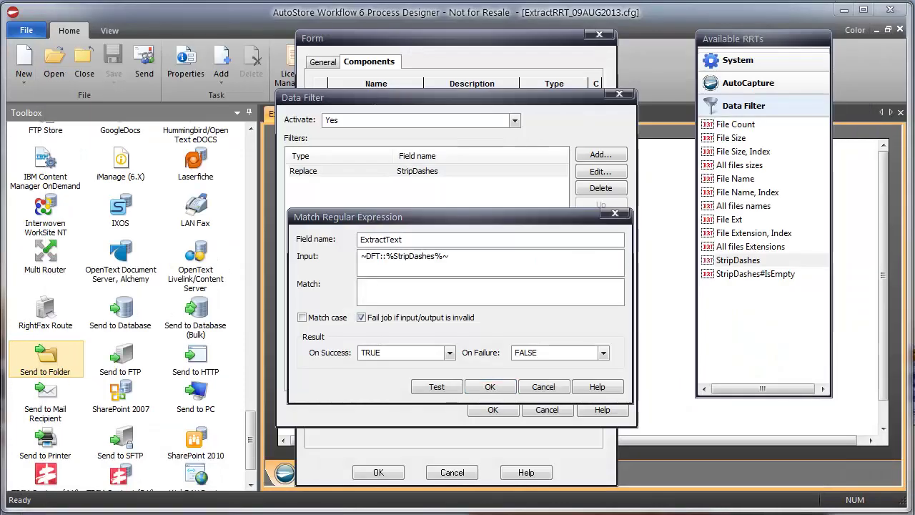
key(alt+Tab)
key(ctrl+Tab)
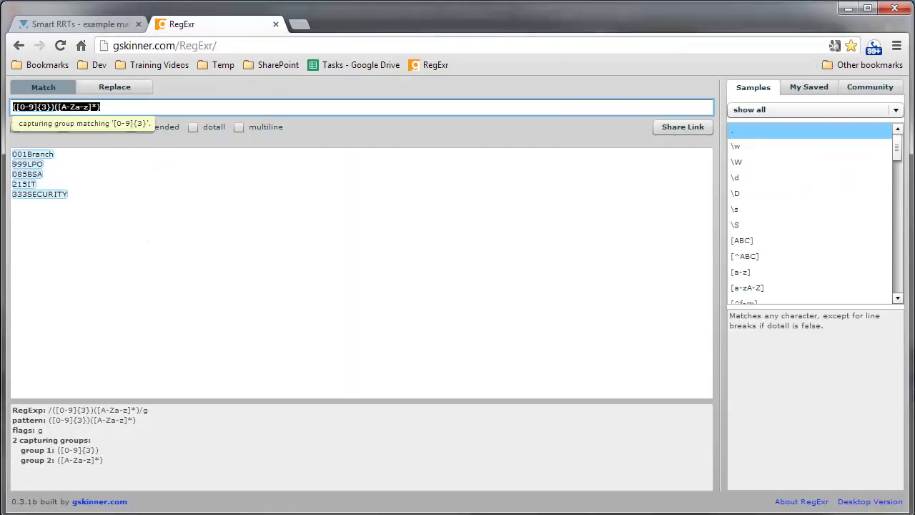
click(849, 8)
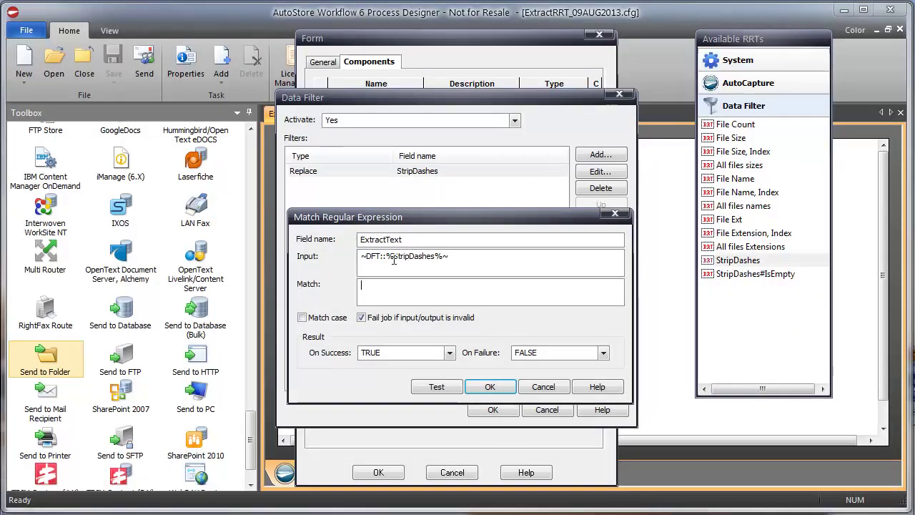
text(([0-9]{3})([A-Za-z]*))
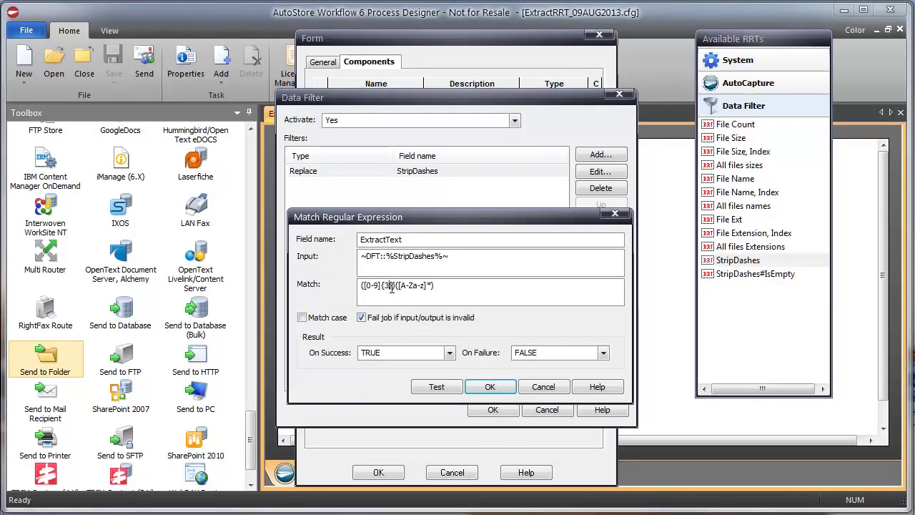
Review the digit and letter capture groups of the match pattern, and accept the filter and Data Filter settings.
drag(398, 285, 351, 288)
click(413, 287)
drag(415, 285, 434, 286)
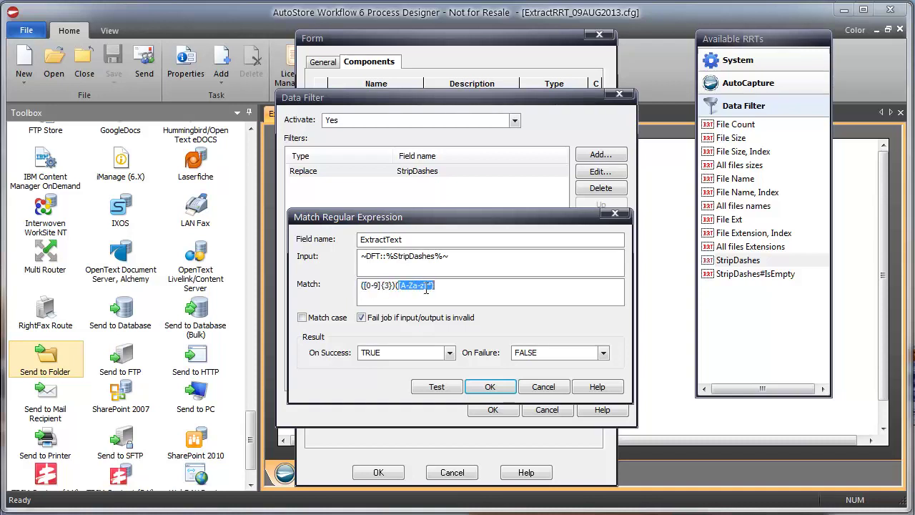
click(414, 286)
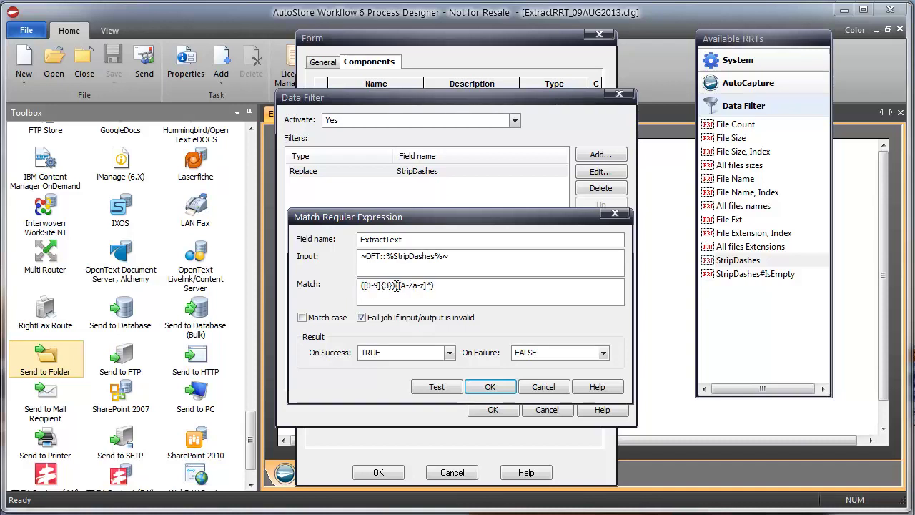
drag(398, 286, 356, 287)
click(402, 286)
drag(422, 285, 435, 286)
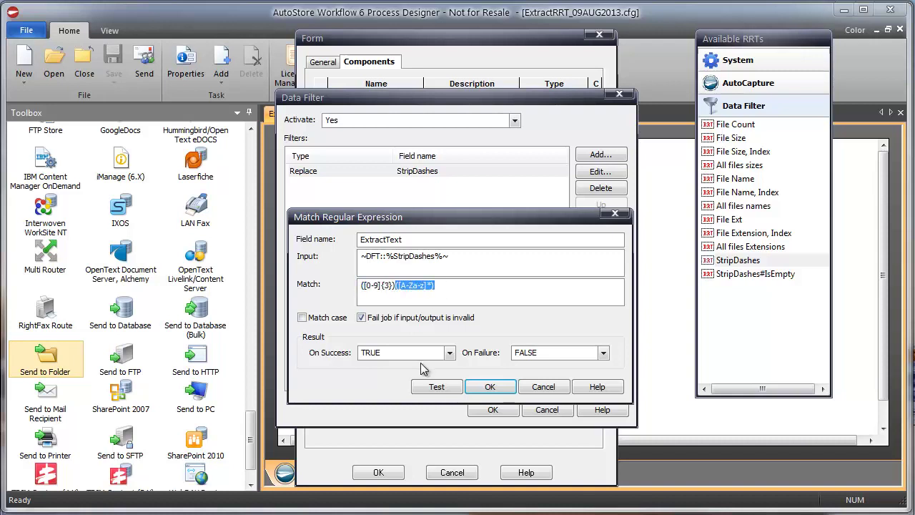
click(490, 387)
click(493, 409)
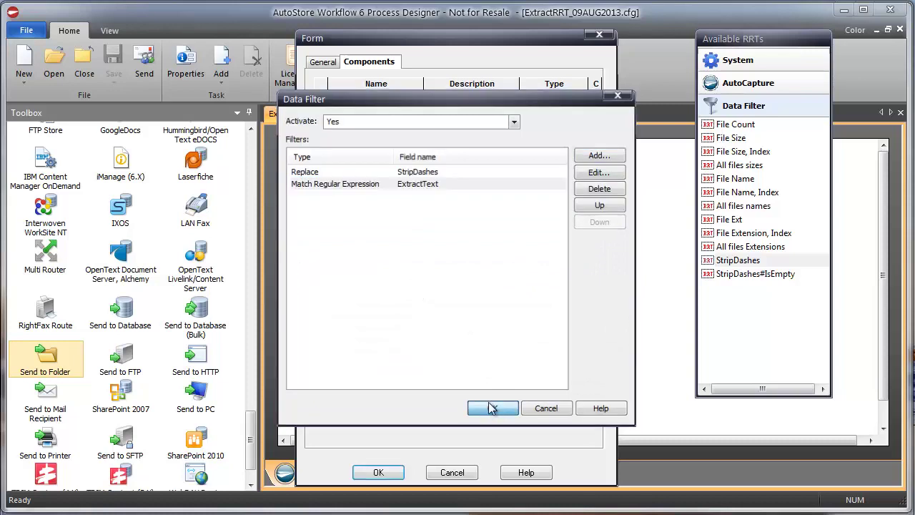
Open the Send to Folder destination's configuration and remove the StripDashes RRT from its folder path.
click(596, 110)
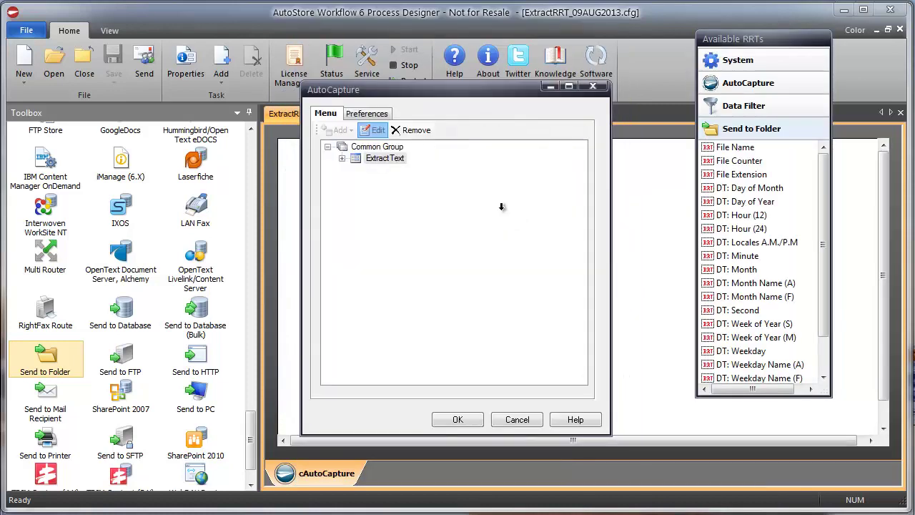
click(565, 226)
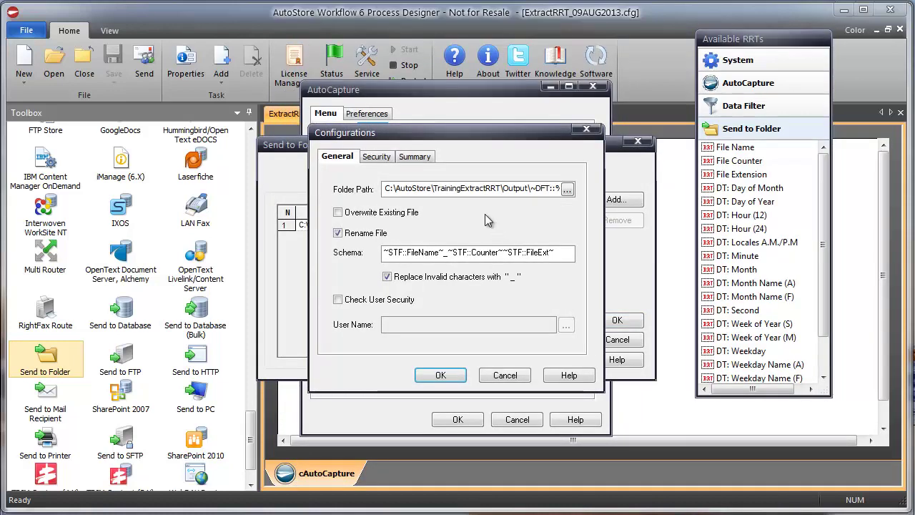
drag(452, 188, 565, 188)
click(504, 188)
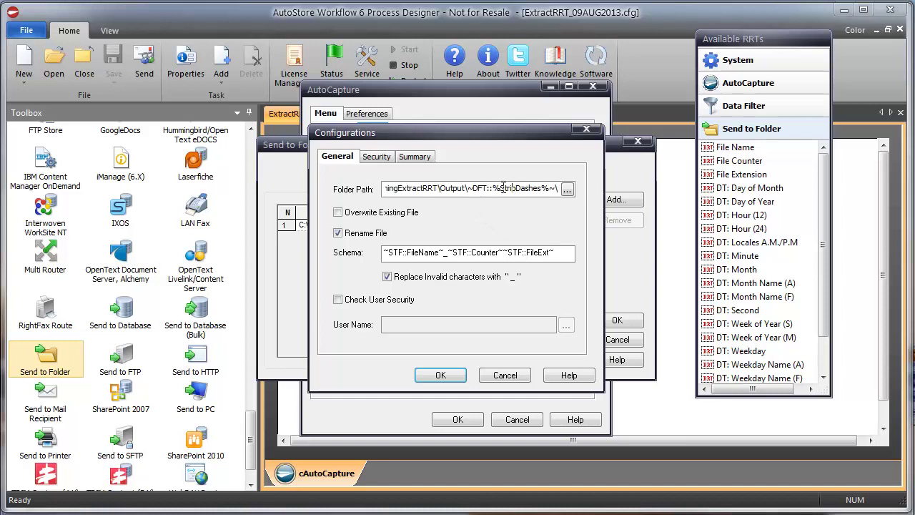
drag(469, 188, 555, 188)
key(Delete)
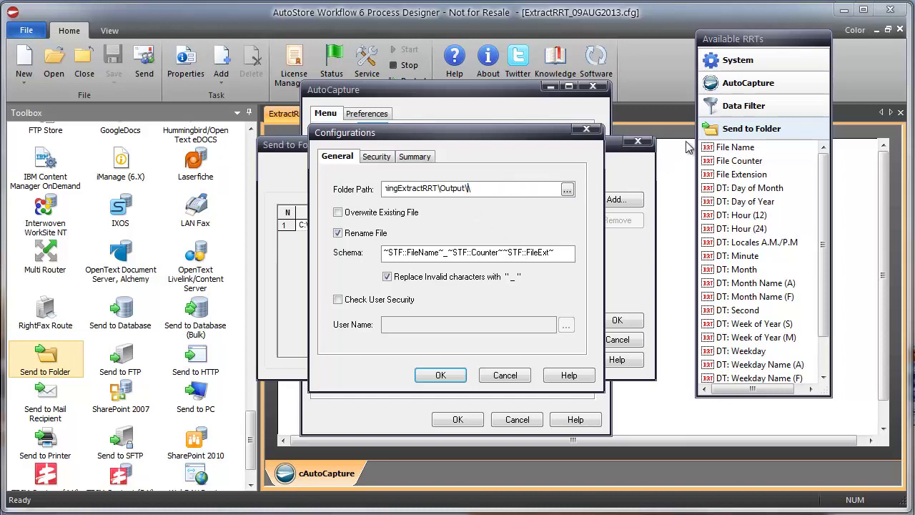
Insert the ExtractText#Result,Index RRT into the folder path after Output\ and set its index to 1.
click(732, 115)
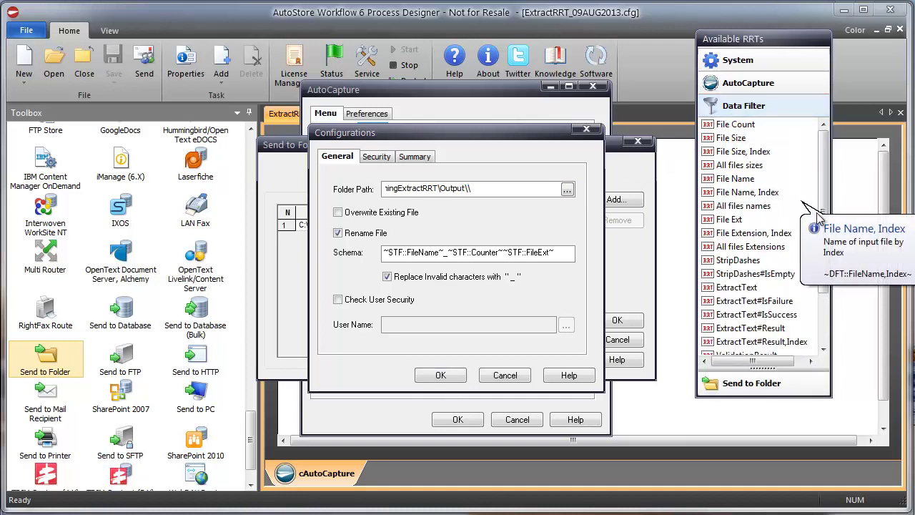
drag(826, 213, 828, 265)
mouse_move(749, 226)
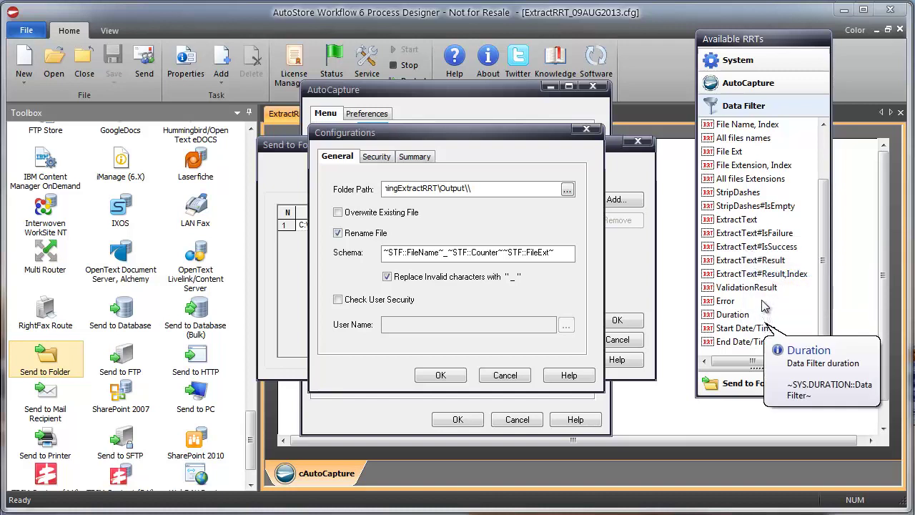
mouse_move(748, 280)
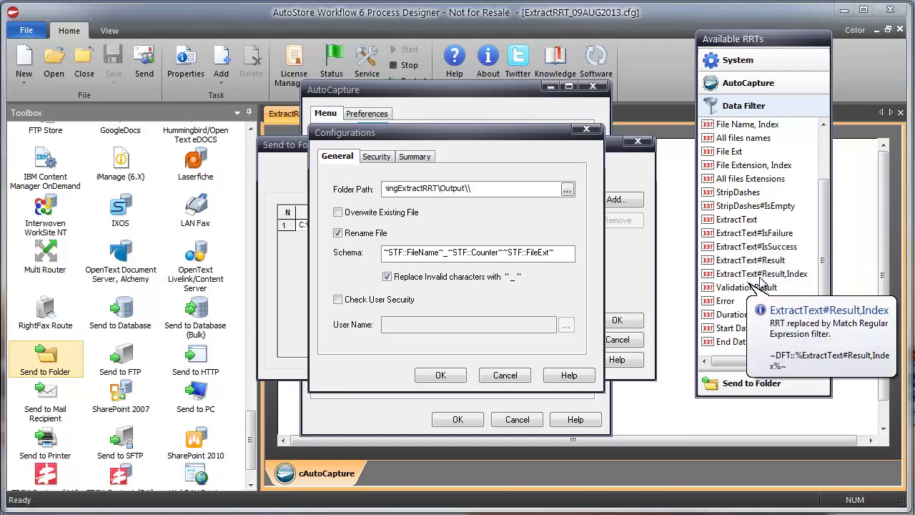
drag(778, 279, 505, 189)
click(503, 188)
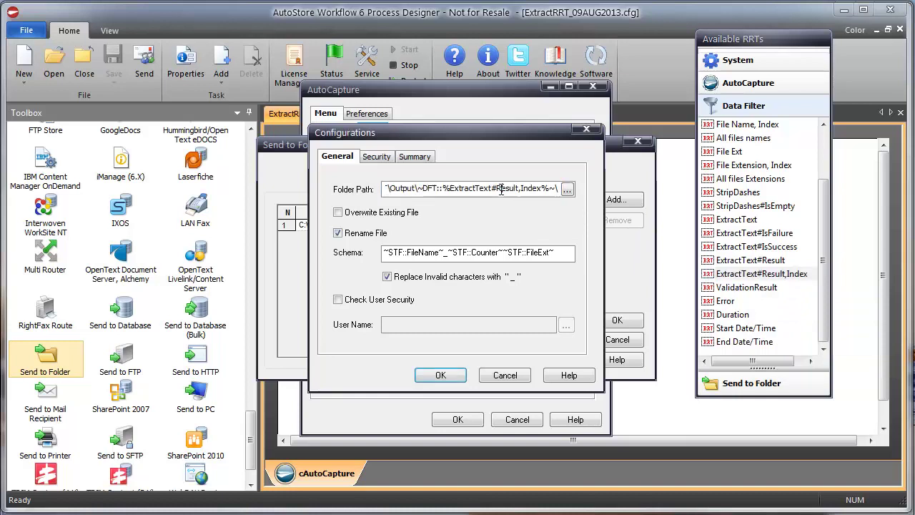
drag(534, 188, 545, 189)
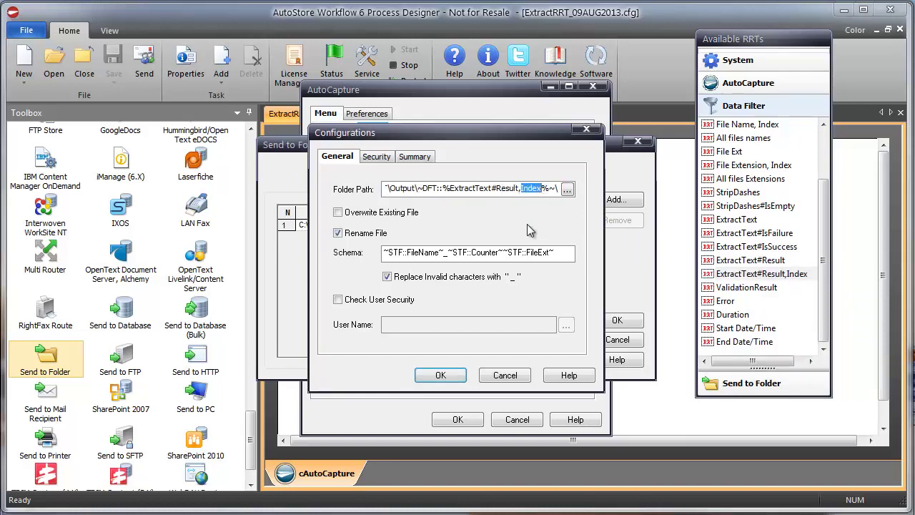
text(1)
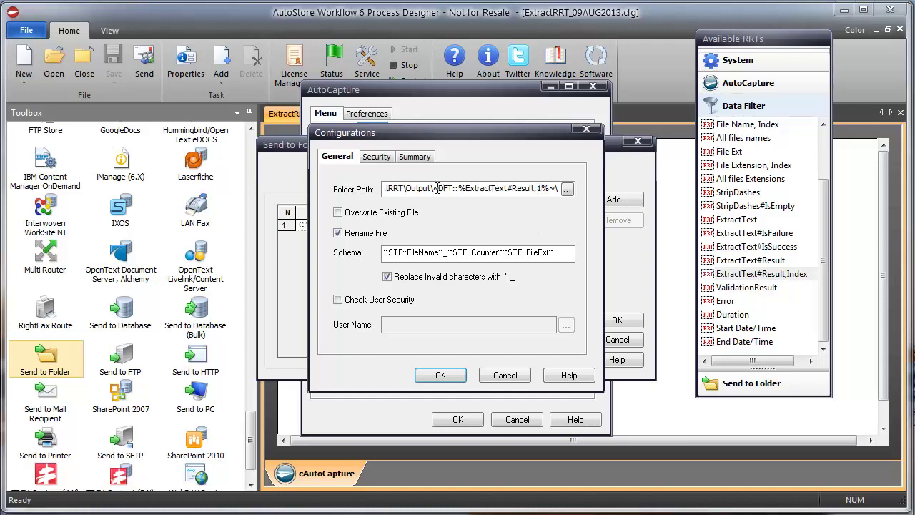
Append a copy of the ExtractText#Result RRT to the folder path as a subfolder with index 2, ending in a backslash.
drag(434, 189, 552, 189)
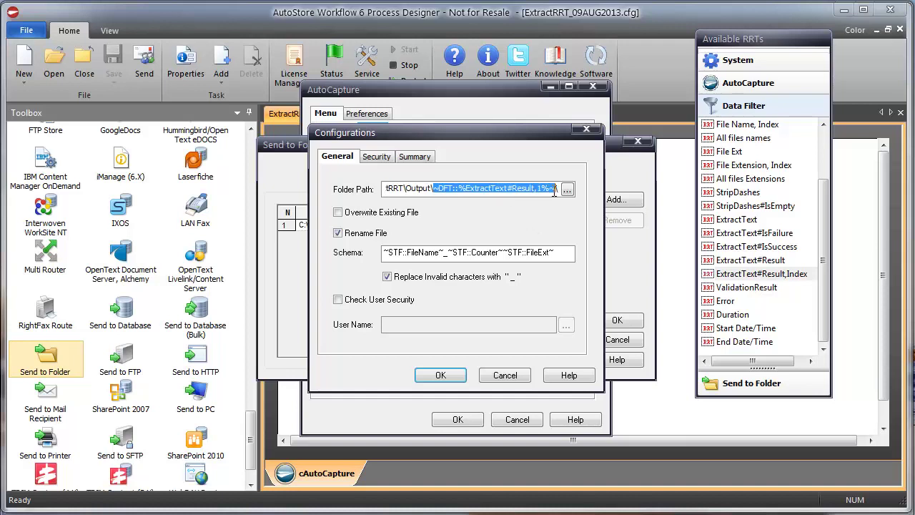
key(ctrl+c)
click(560, 188)
key(ctrl+v)
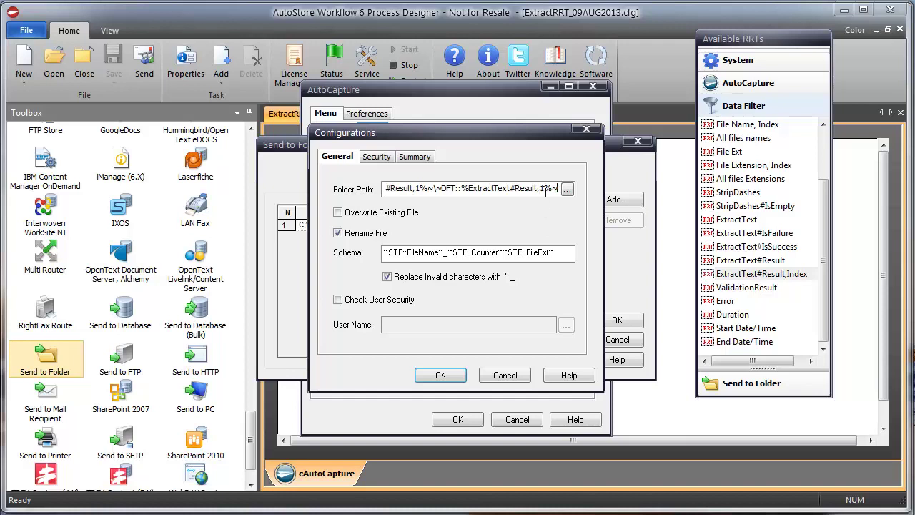
key(BackSpace)
key(BackSpace)
key(BackSpace)
text(2%~\)
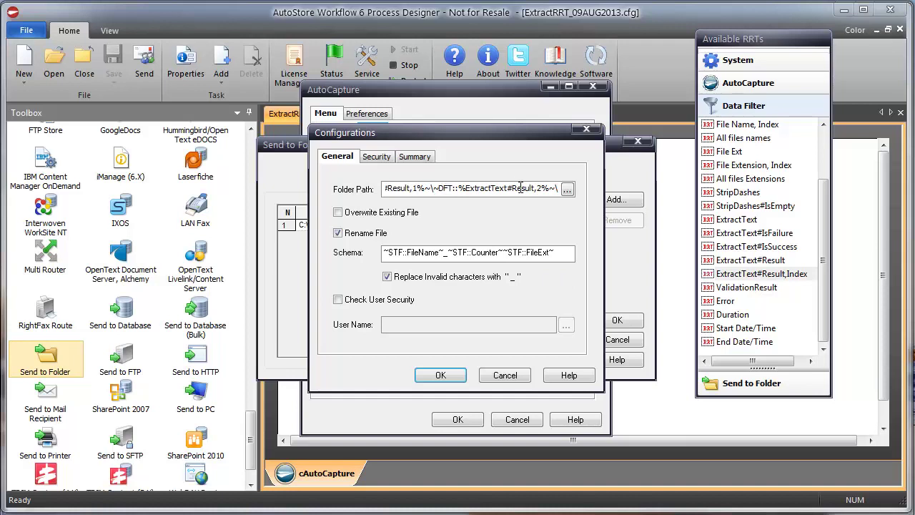
Accept the folder path without creating the directory, and confirm the Send to Folder and AutoCapture settings.
click(437, 375)
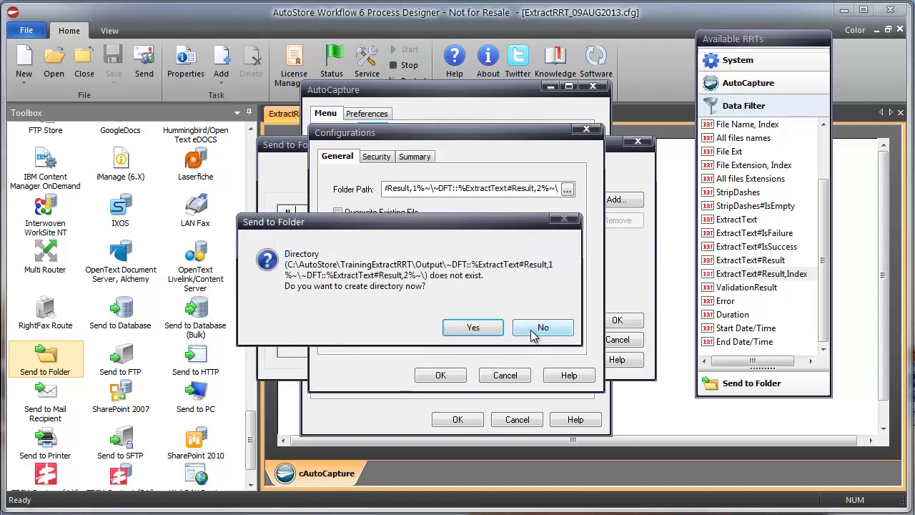
click(538, 329)
click(615, 321)
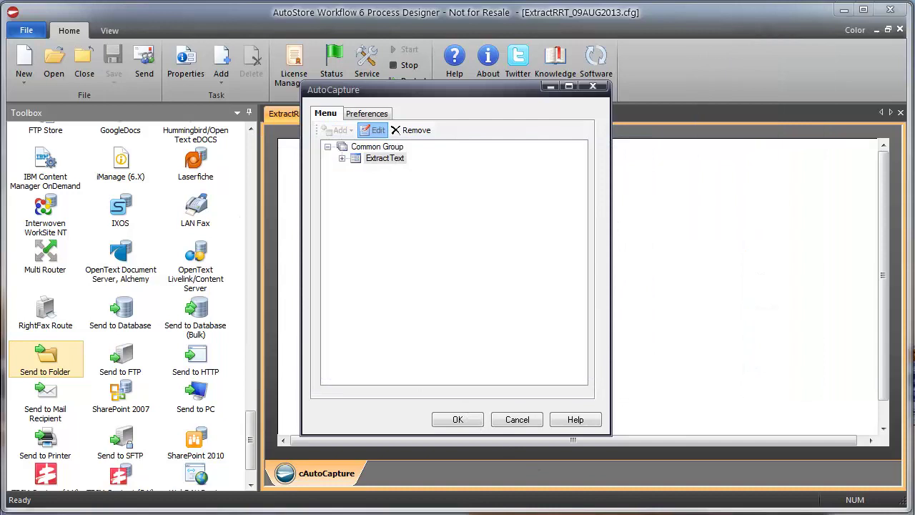
key(Return)
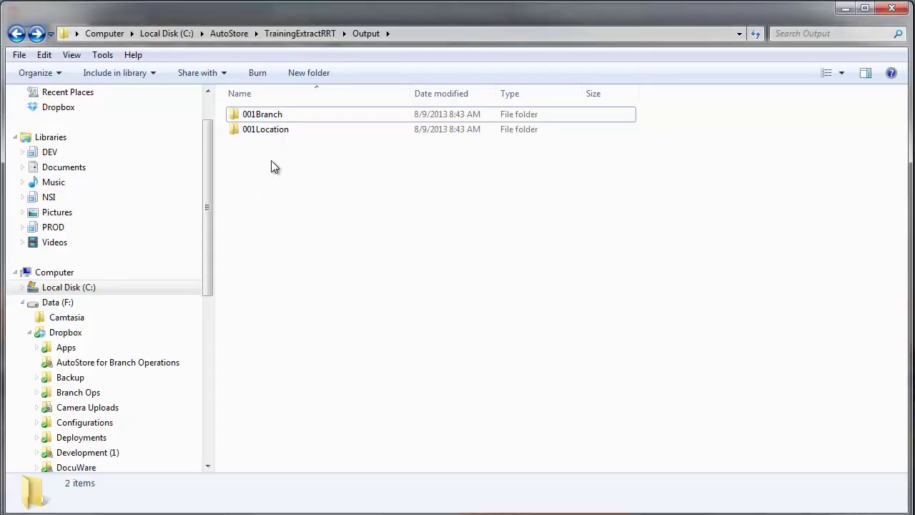
Delete the 001Branch and 001Location folders from the TrainingExtractRRT Output folder.
drag(351, 178, 218, 93)
key(Delete)
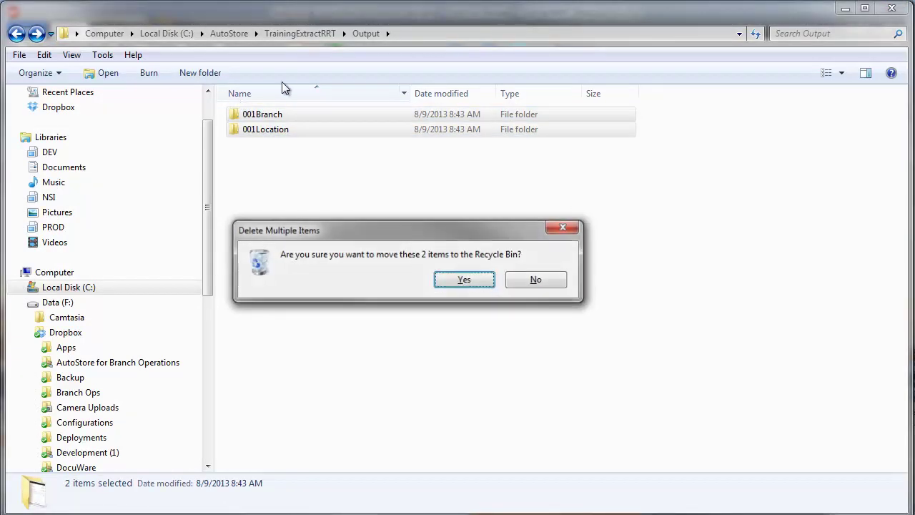
key(Return)
Open the Samples folder inside TrainingExtractRRT.
click(299, 33)
click(250, 146)
double_click(250, 147)
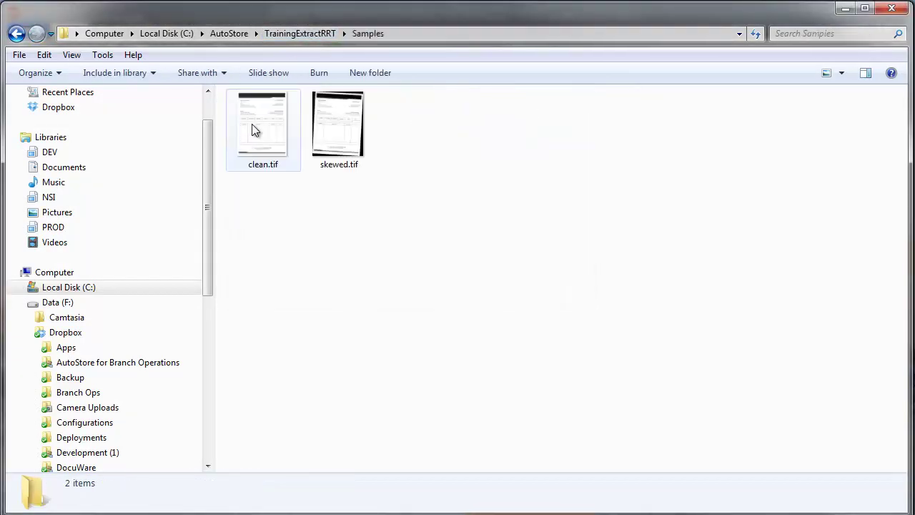
Send clean.tif through the ExtractText capture with the TestValue 001-Branch and acknowledge the capture.
right_click(253, 128)
mouse_move(429, 276)
click(498, 276)
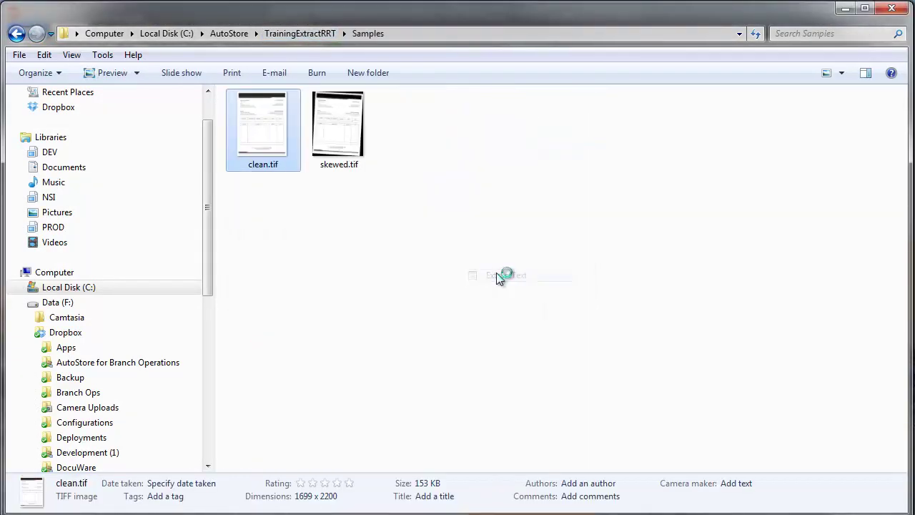
text(001-Branch)
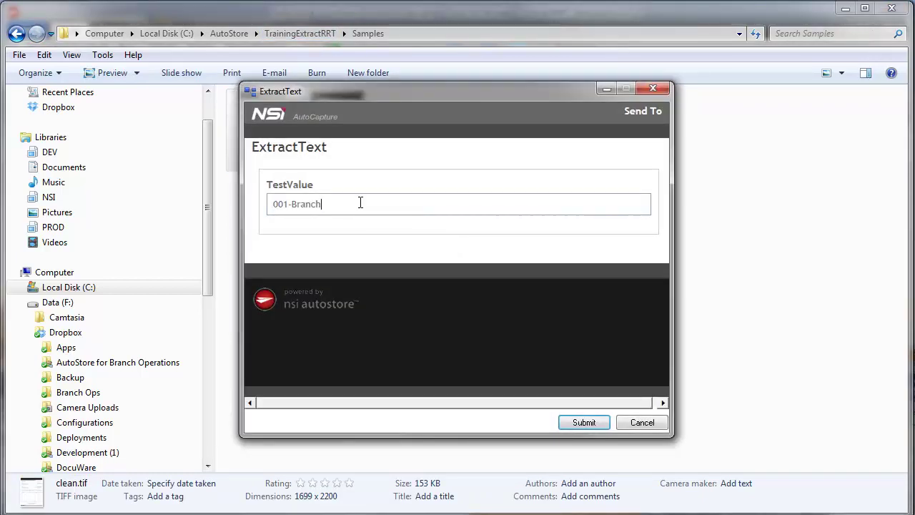
click(581, 422)
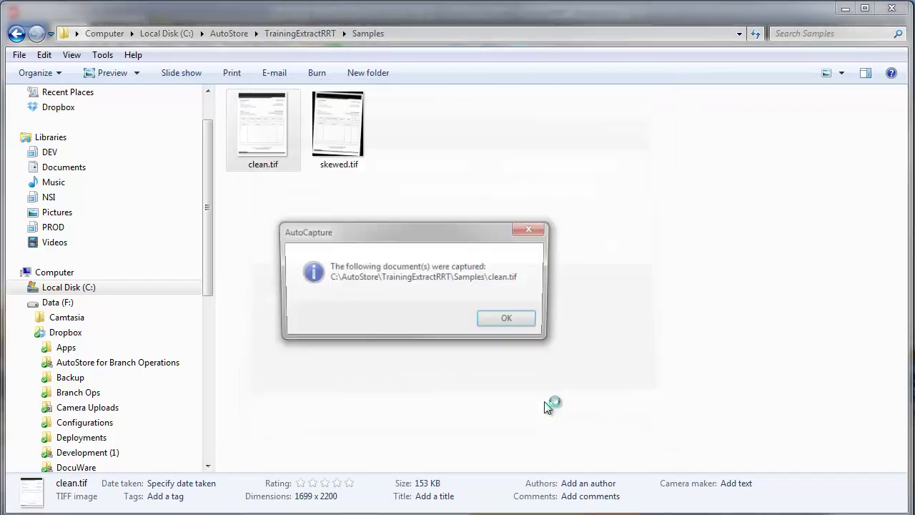
click(508, 320)
Inspect the subfolders created under 001 in the TrainingExtractRRT Output folder.
click(320, 36)
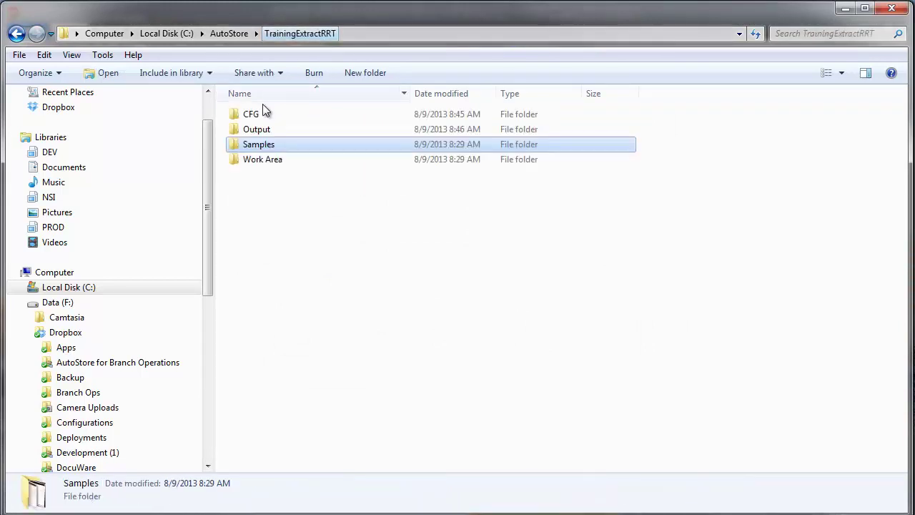
double_click(258, 127)
click(245, 114)
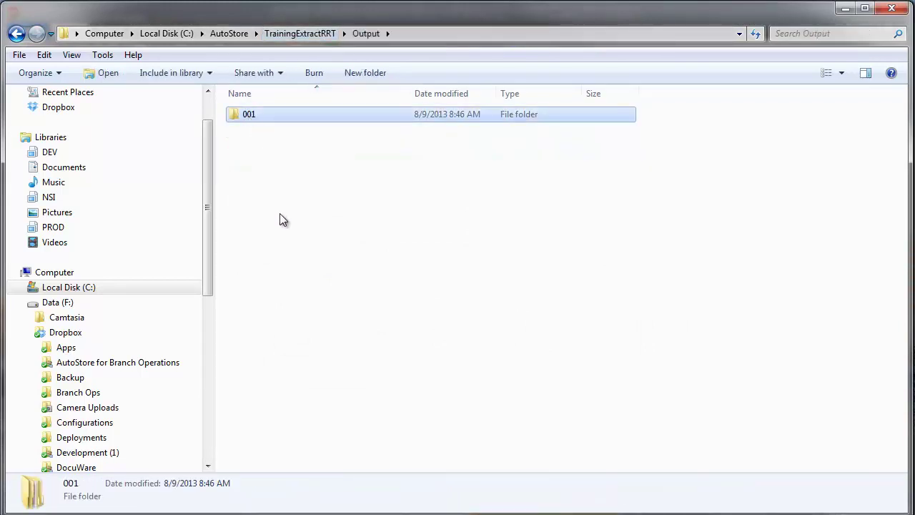
click(254, 118)
click(265, 117)
double_click(255, 120)
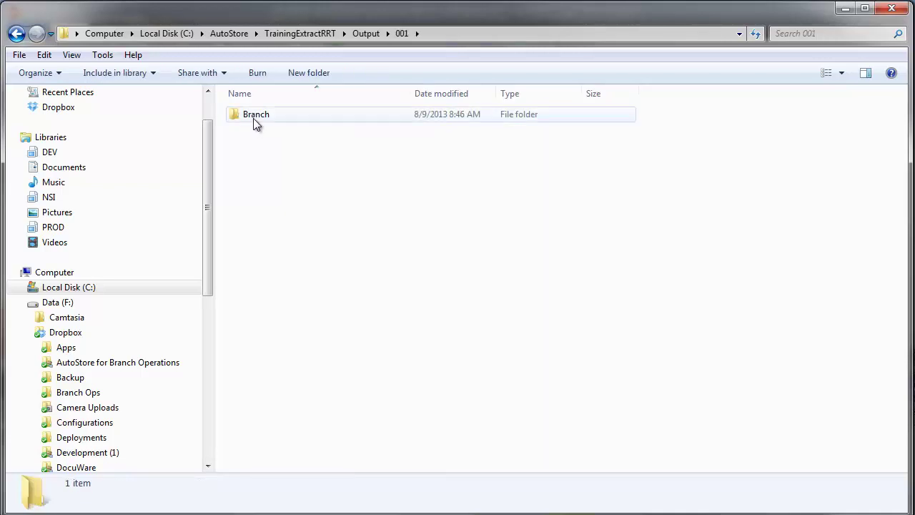
click(256, 122)
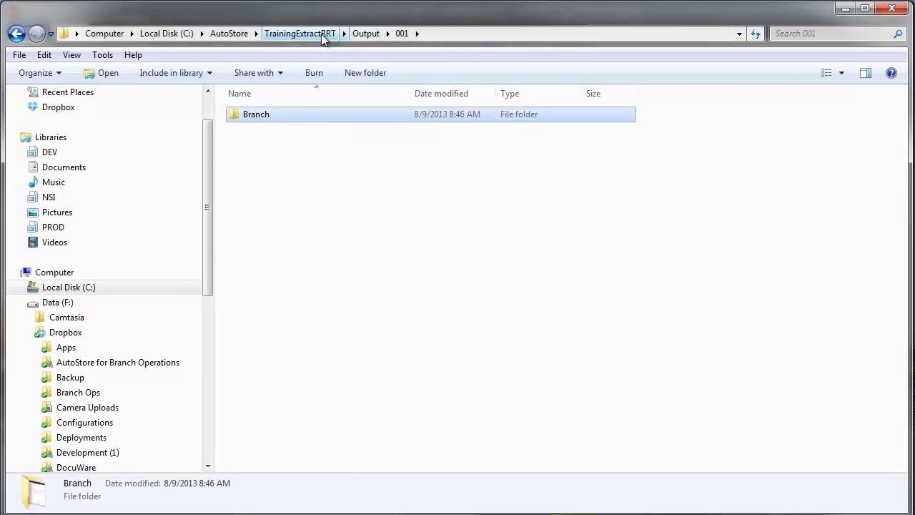
Return to the TrainingExtractRRT Samples folder and open the ExtractText capture form for clean.tif.
click(299, 33)
double_click(267, 145)
click(267, 134)
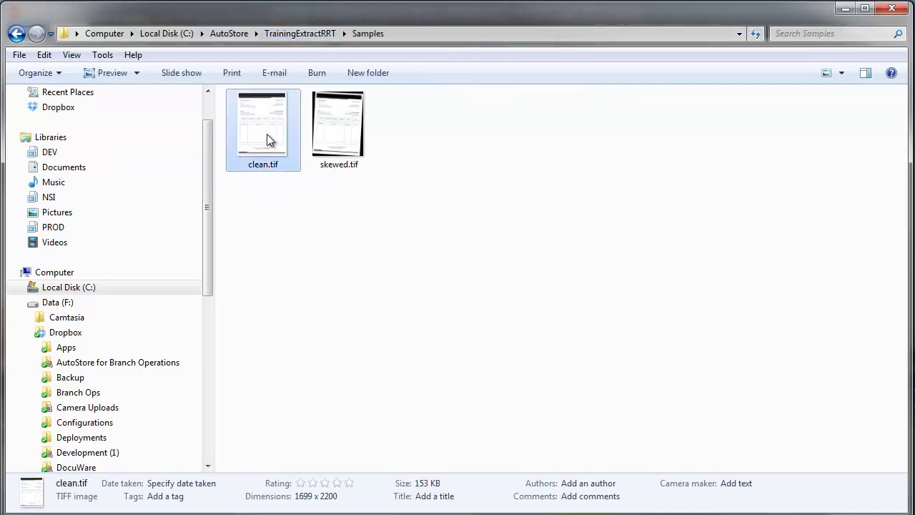
right_click(266, 134)
mouse_move(448, 284)
click(516, 287)
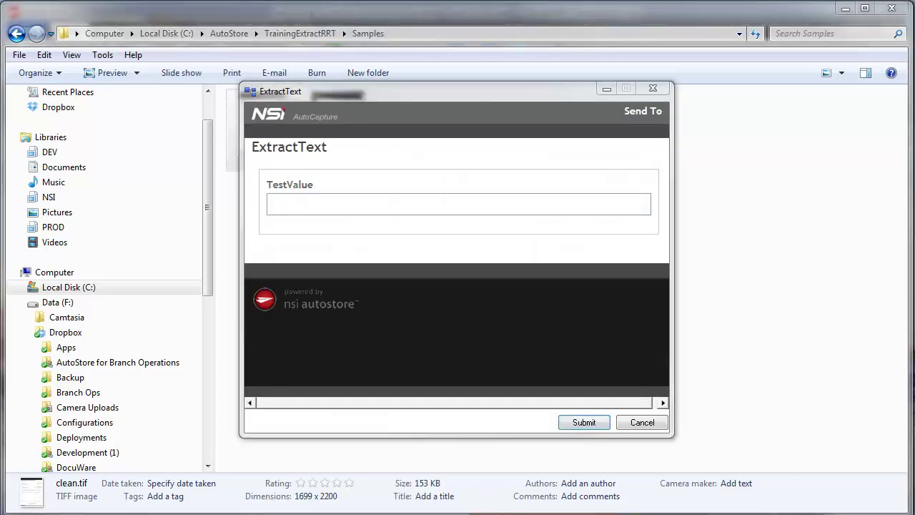
Copy the example 999-LPO from the forum post in the browser, submit it as the TestValue, and acknowledge the capture.
key(alt+Tab)
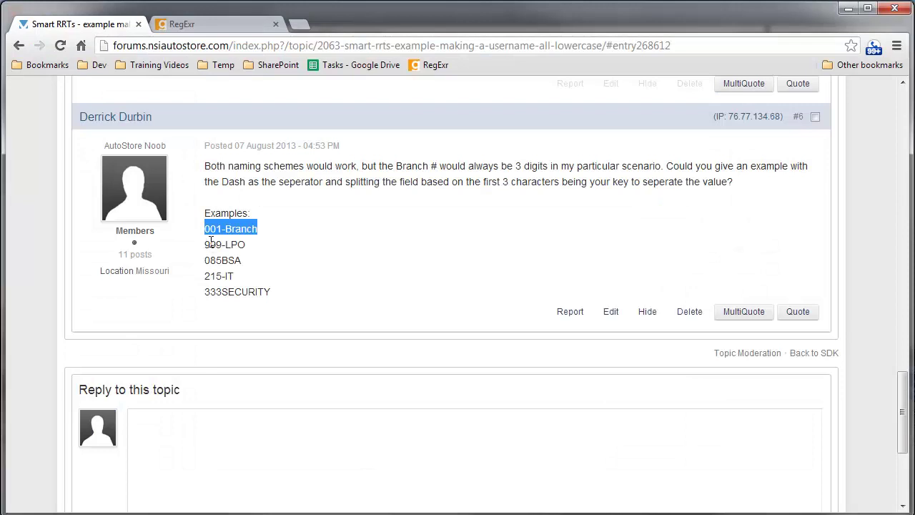
drag(206, 245, 246, 245)
key(ctrl+c)
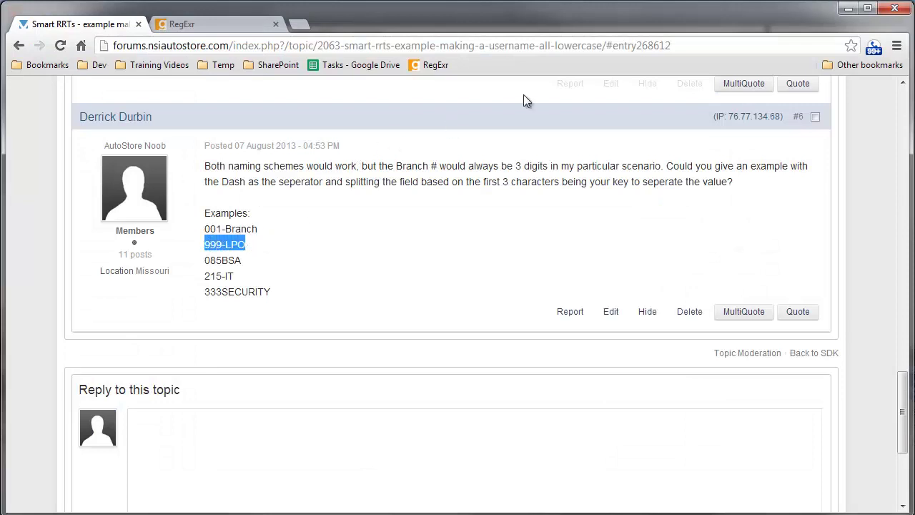
click(848, 10)
click(310, 205)
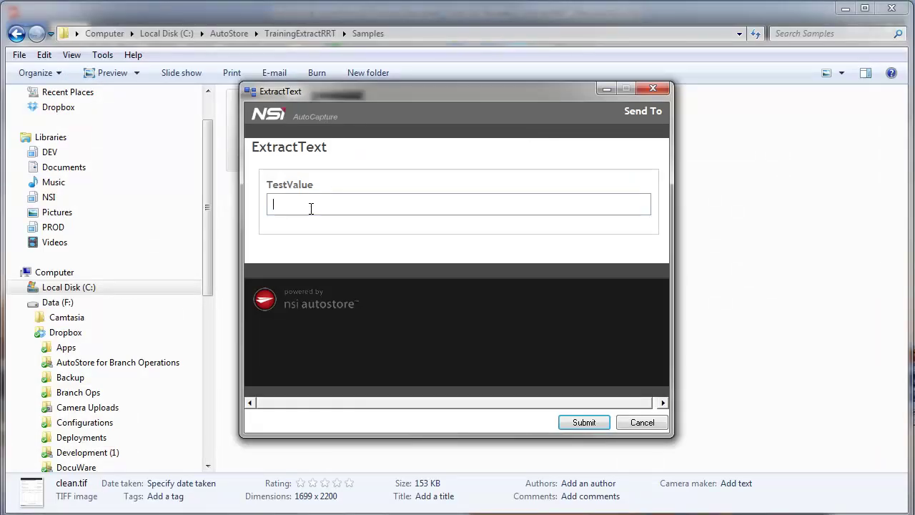
key(ctrl+v)
click(585, 422)
click(506, 324)
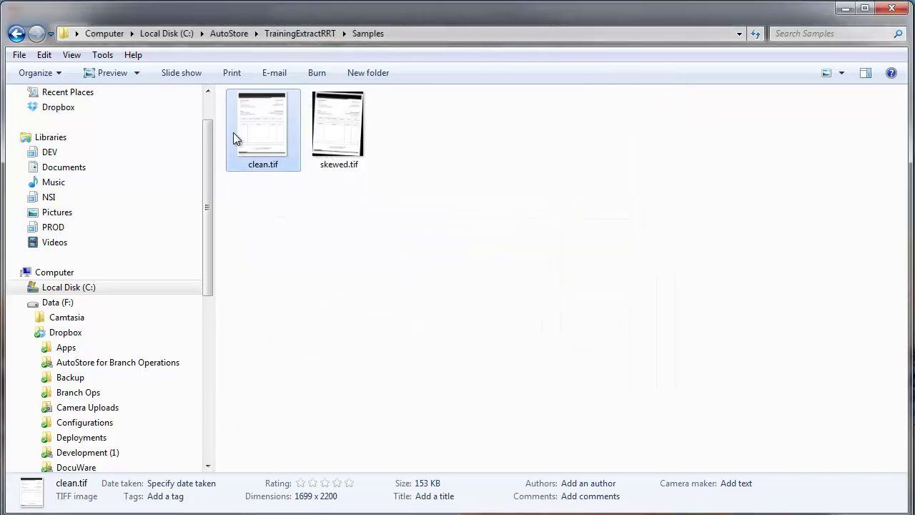
Send clean.tif through the ExtractText capture again with the TestValue 786LPA and acknowledge the capture.
right_click(233, 133)
mouse_move(307, 284)
click(487, 285)
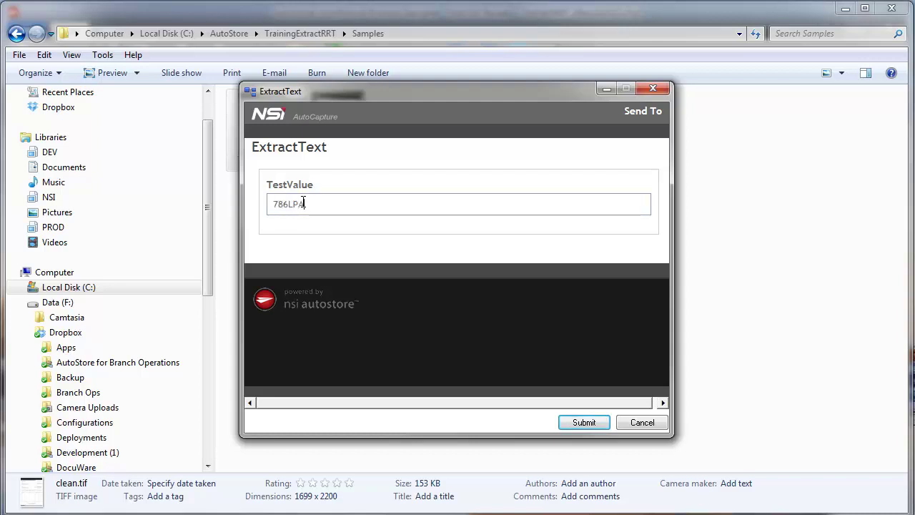
click(585, 422)
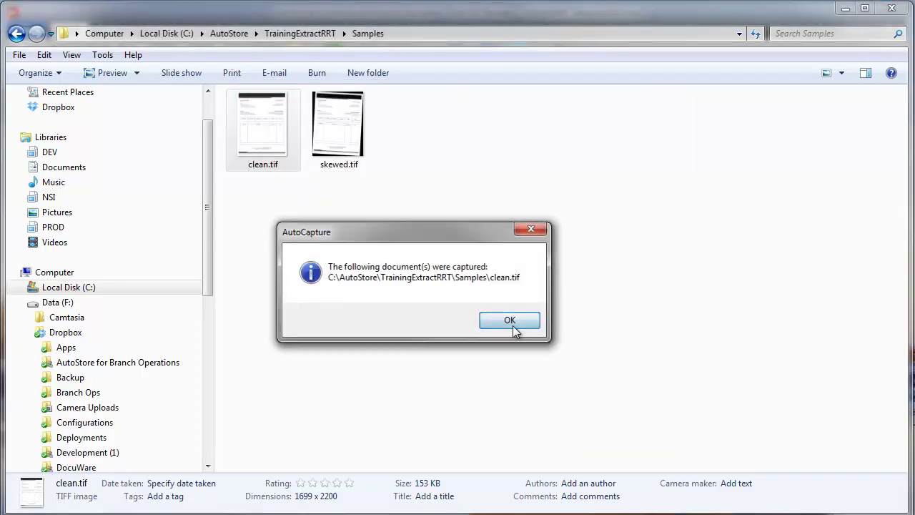
click(511, 323)
Inspect the TrainingExtractRRT Output folder and its 786 subfolder, and return to the TrainingExtractRRT folder.
click(320, 33)
double_click(282, 131)
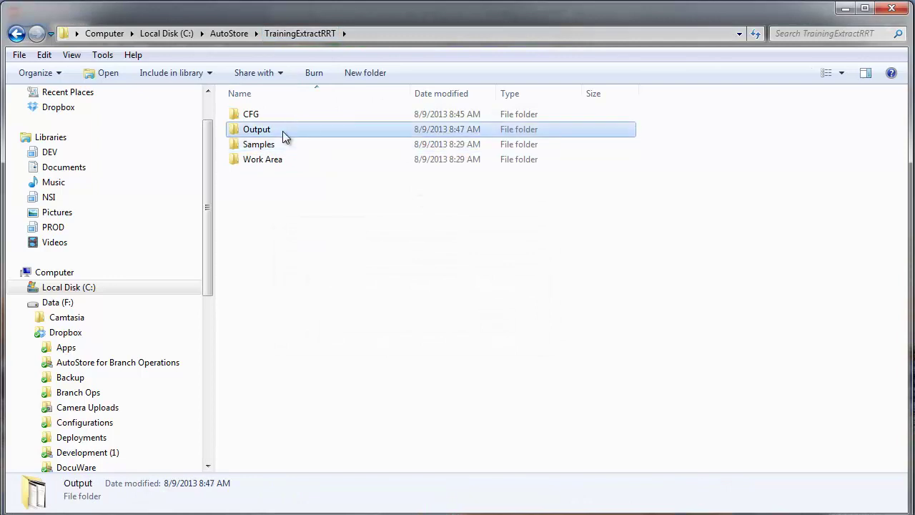
double_click(260, 129)
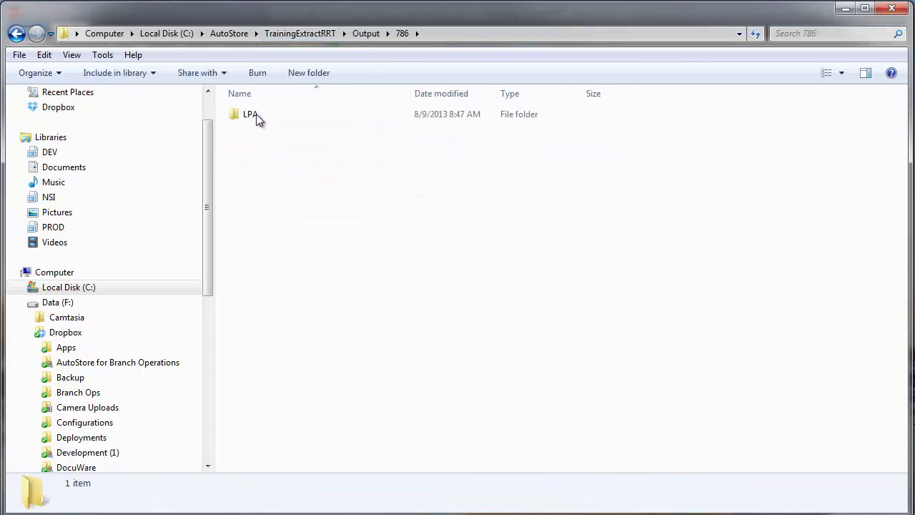
click(252, 113)
click(365, 34)
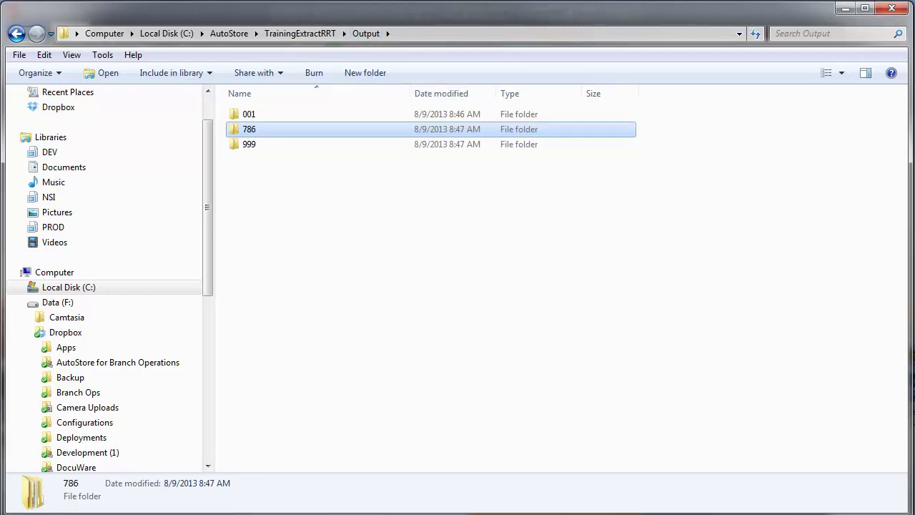
click(301, 34)
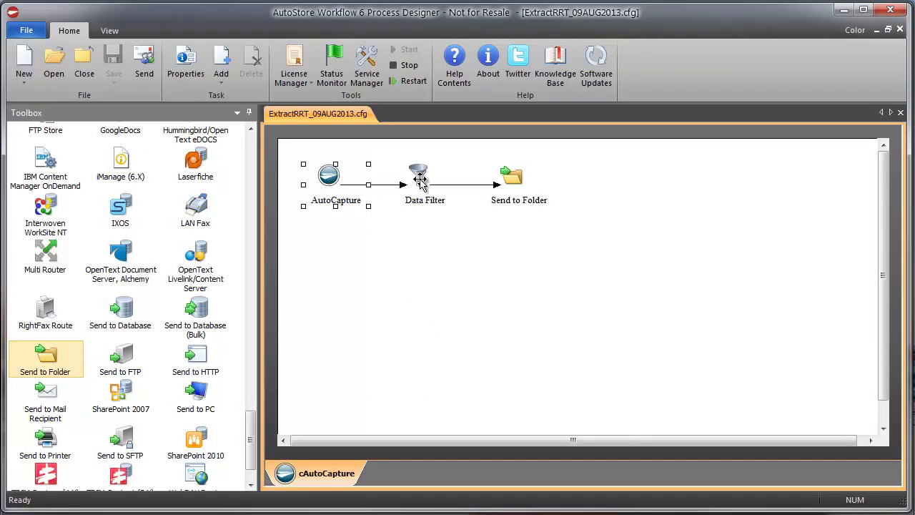
In the AutoStore Process Designer, move the Data Filter and Send to Folder tasks slightly farther from AutoCapture and clear the selection.
drag(419, 176, 428, 177)
drag(505, 183, 522, 183)
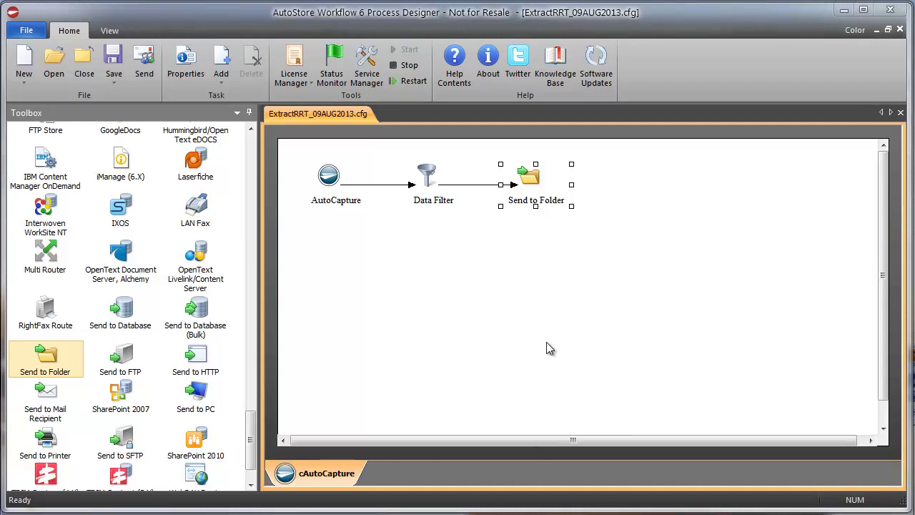
click(489, 282)
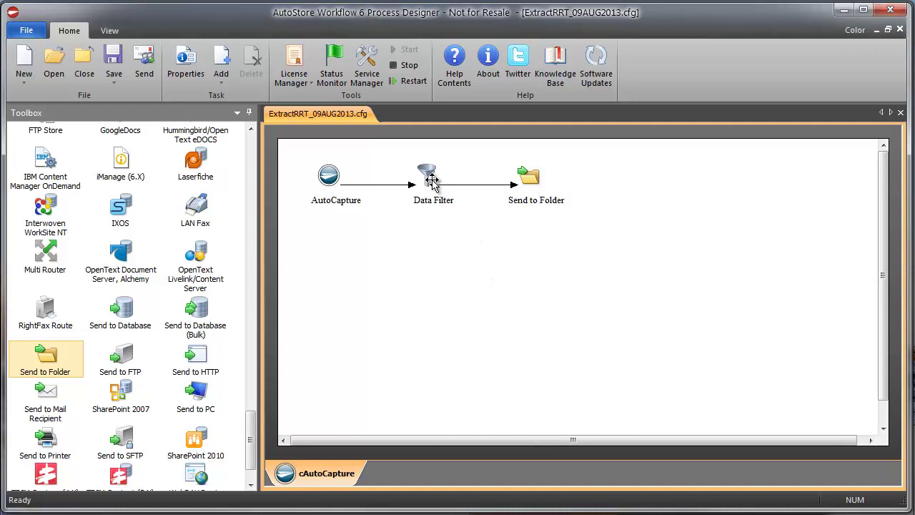